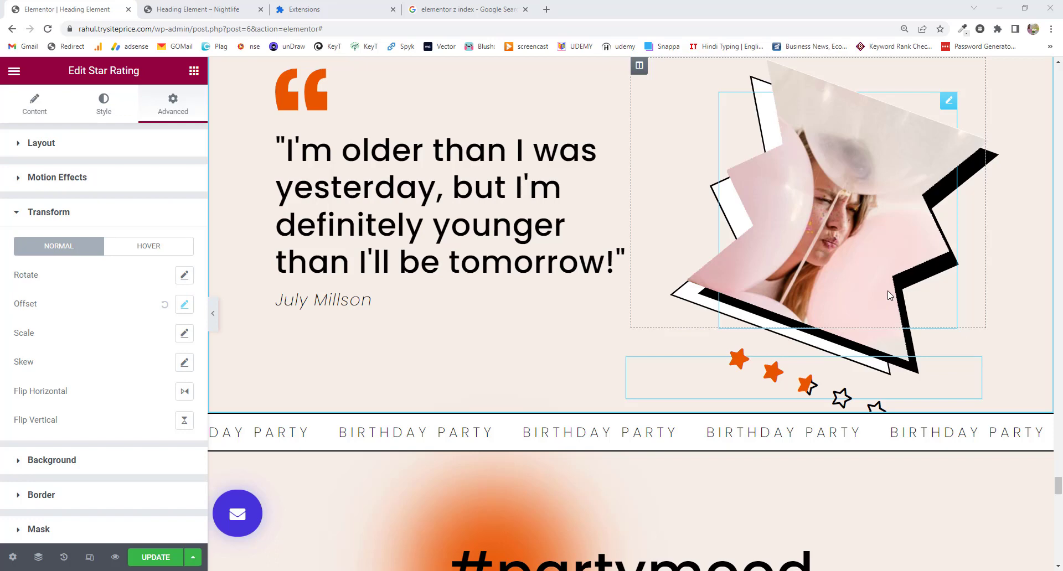
pyautogui.scroll(-1, 889, 295)
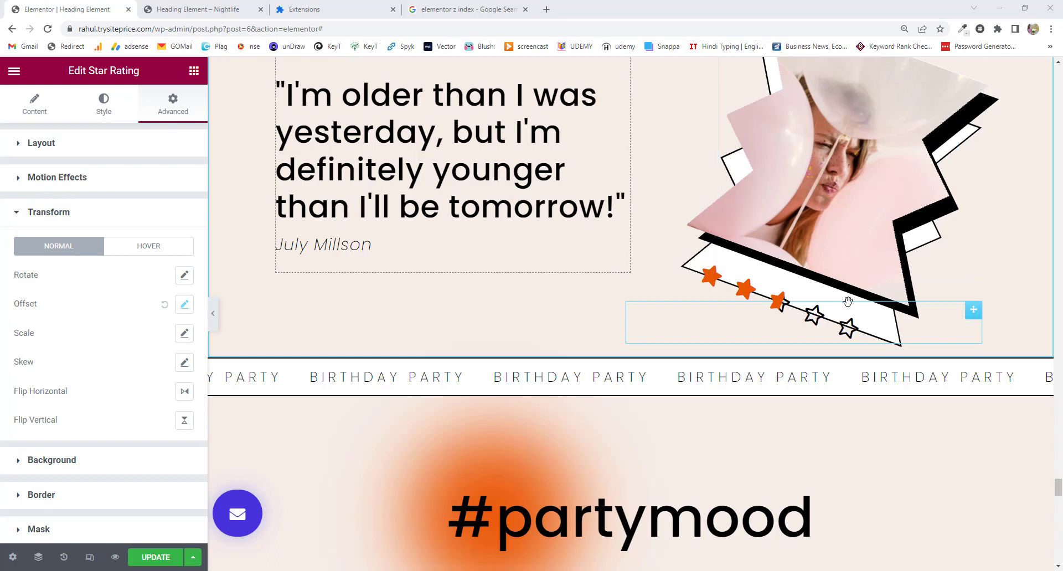
pyautogui.scroll(-1, 848, 301)
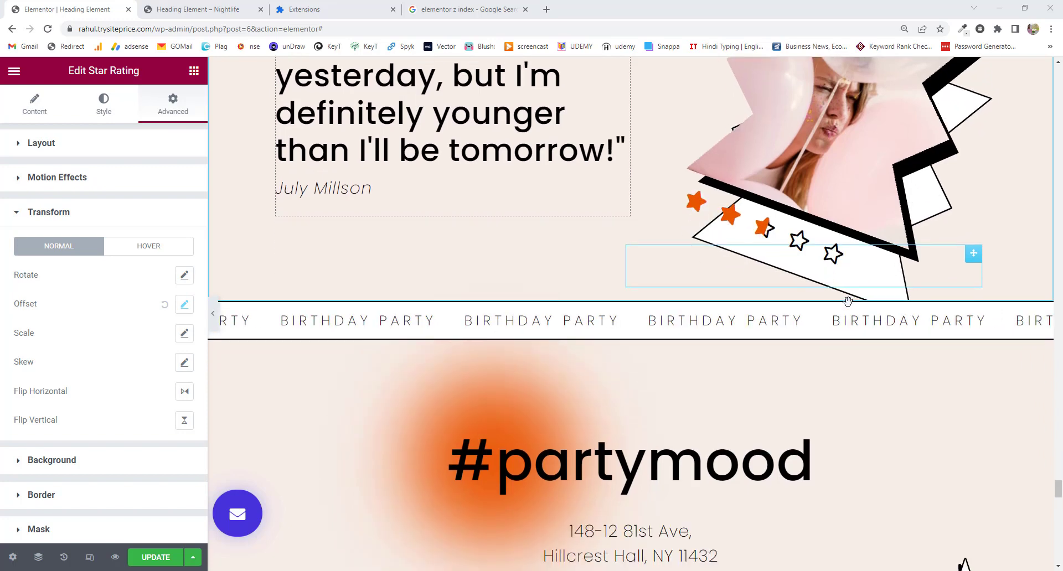
pyautogui.scroll(3, 848, 302)
pyautogui.scroll(-2, 847, 302)
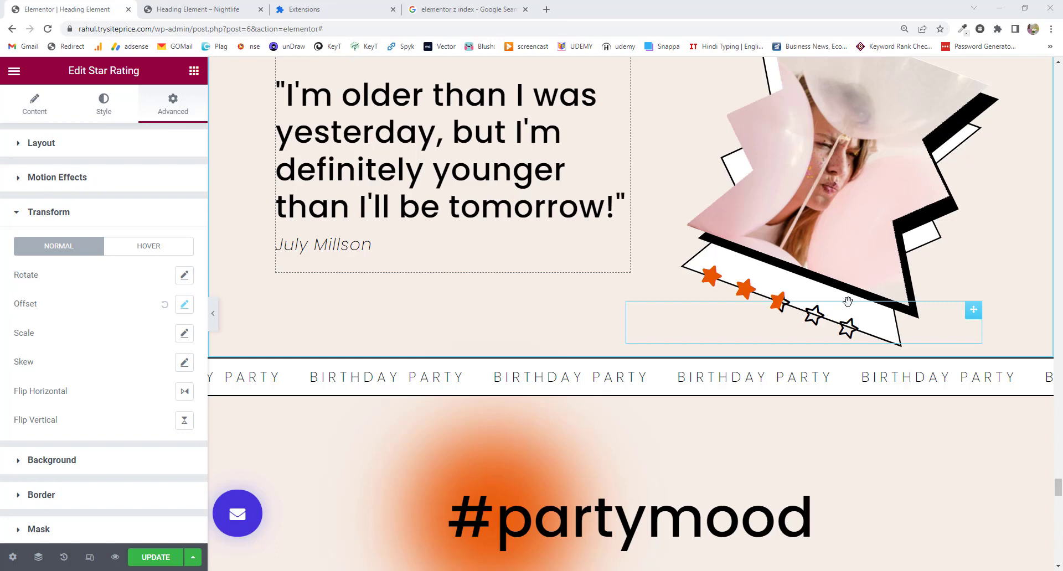
pyautogui.scroll(-1, 848, 302)
pyautogui.scroll(2, 847, 301)
pyautogui.scroll(-3, 847, 302)
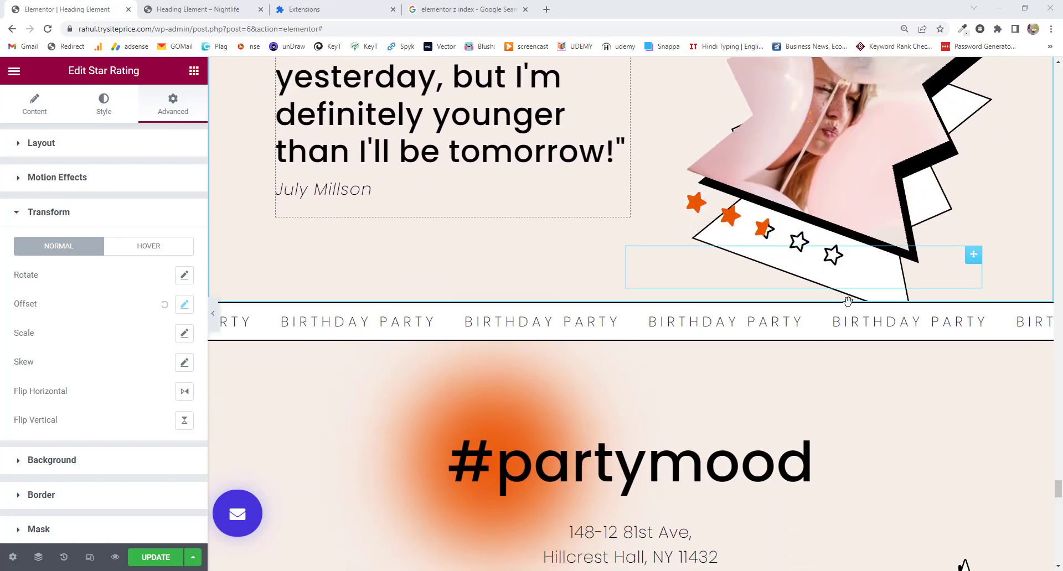
pyautogui.scroll(3, 847, 301)
pyautogui.scroll(-1, 847, 302)
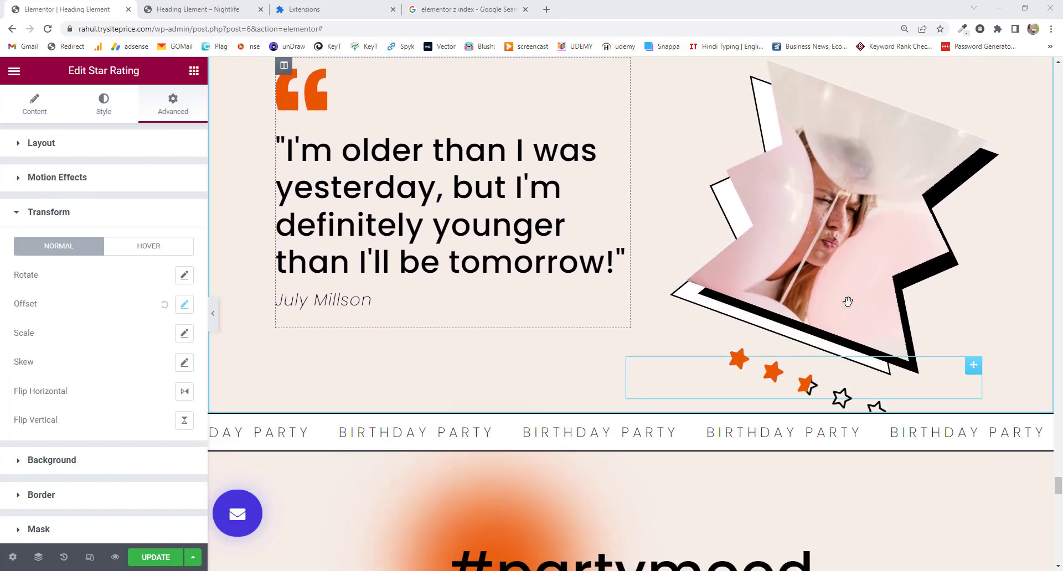
pyautogui.scroll(1, 847, 301)
pyautogui.scroll(-2, 847, 302)
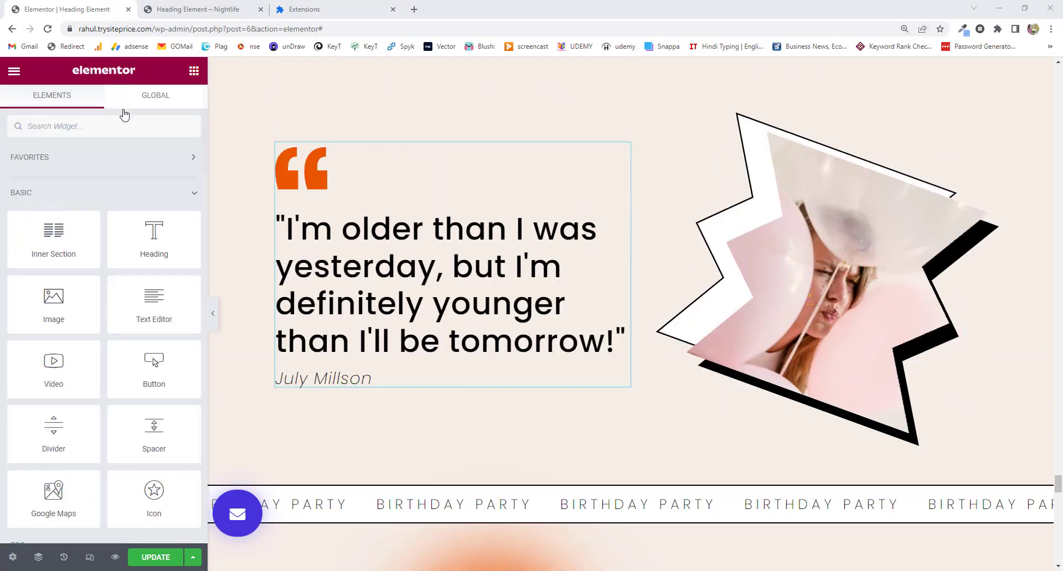
pyautogui.click(115, 135)
pyautogui.write('sta')
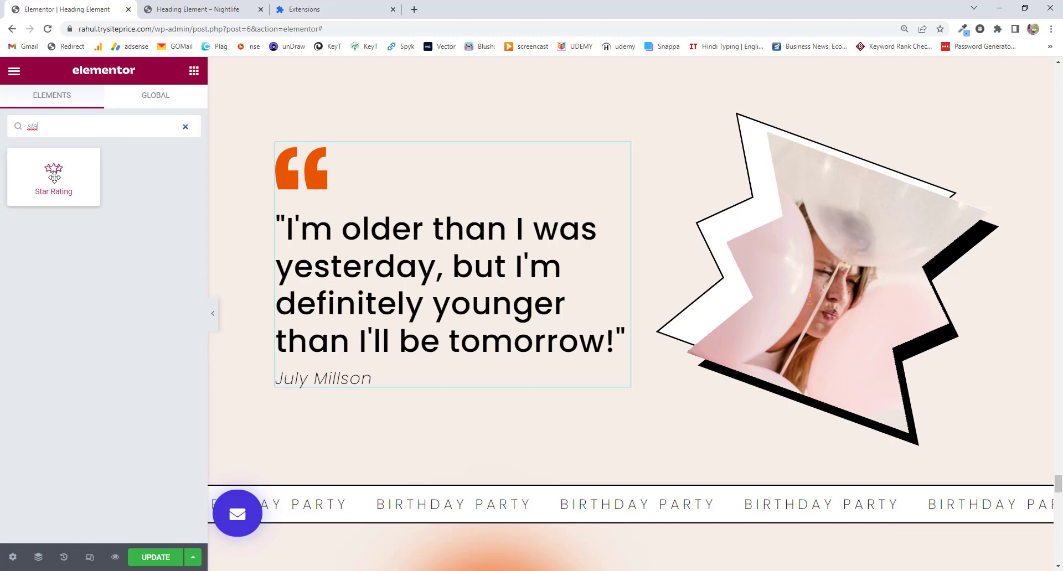
pyautogui.moveTo(54, 176); pyautogui.dragTo(403, 387)
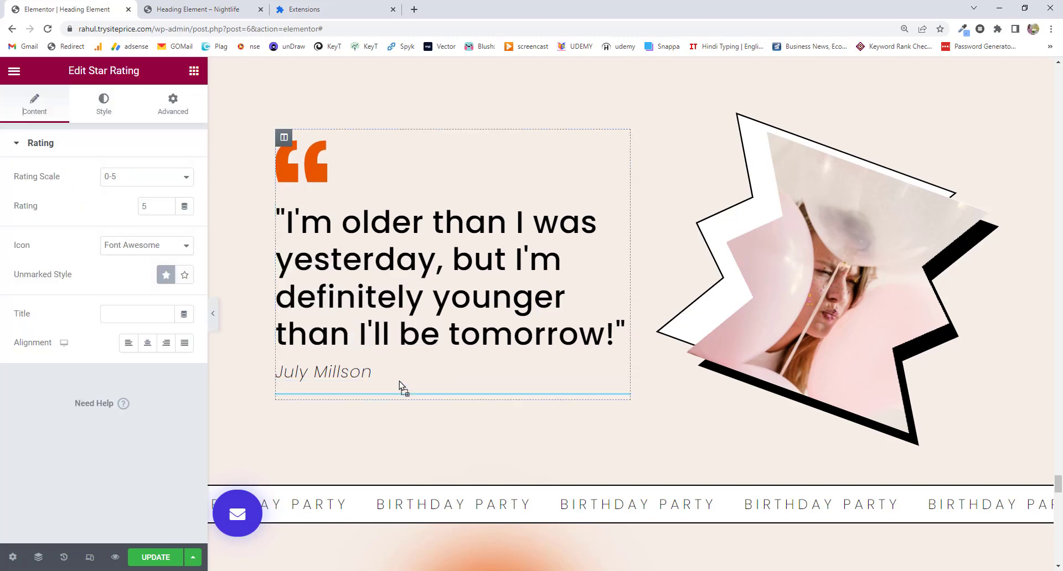
pyautogui.scroll(-20, 494, 346)
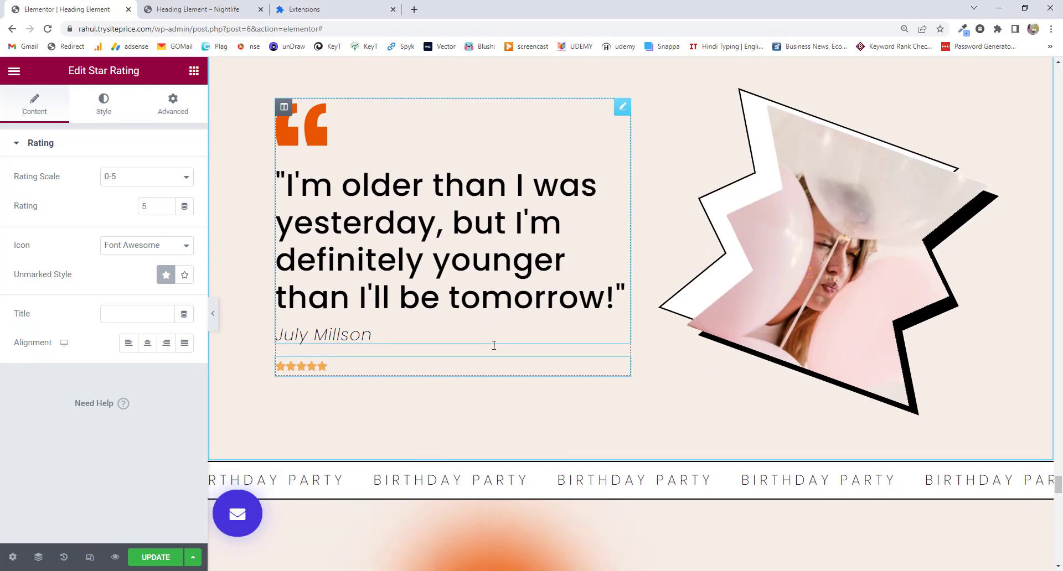
pyautogui.scroll(-10, 491, 344)
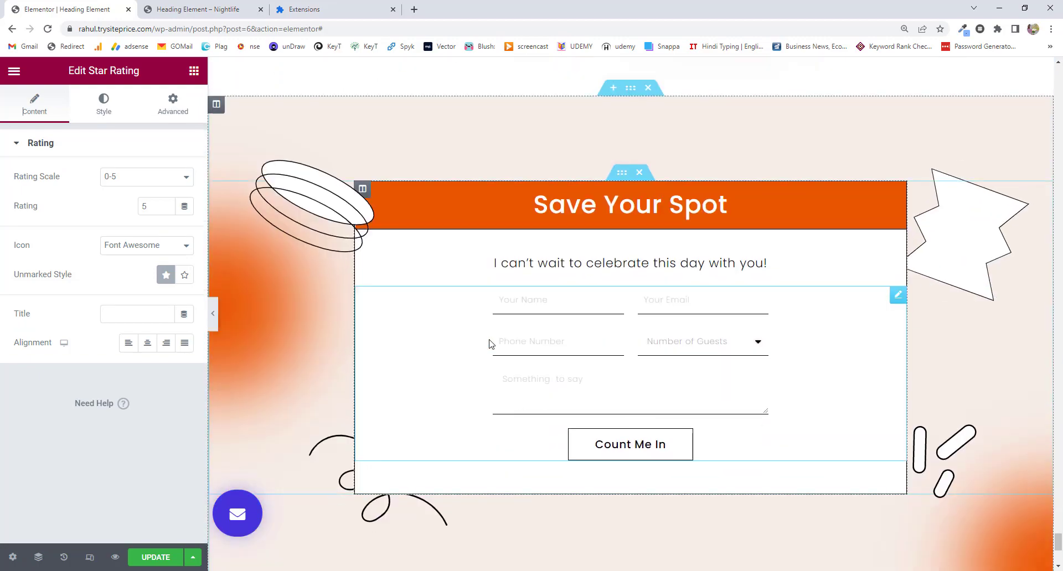
# Add a single-column section at the page bottom and drop a Star Rating widget, found by searching 'star', into it.
pyautogui.click(615, 399)
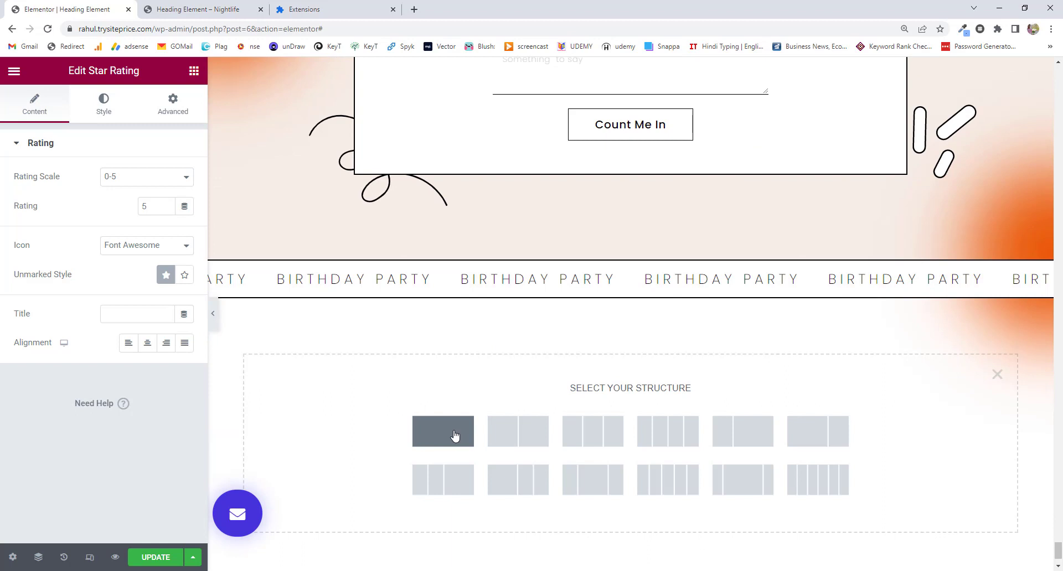
pyautogui.click(455, 436)
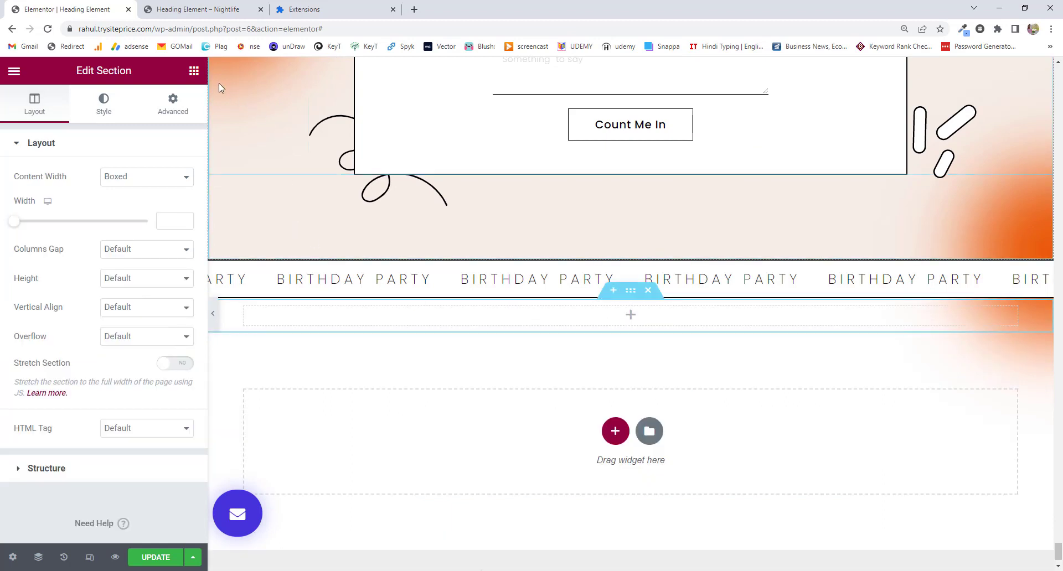
pyautogui.click(194, 71)
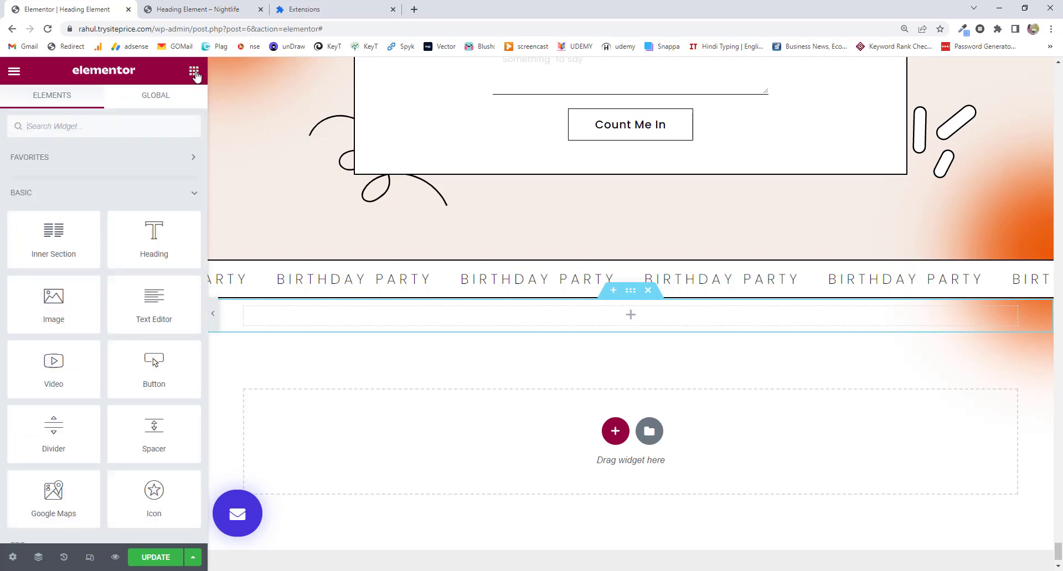
pyautogui.click(110, 129)
pyautogui.write('star')
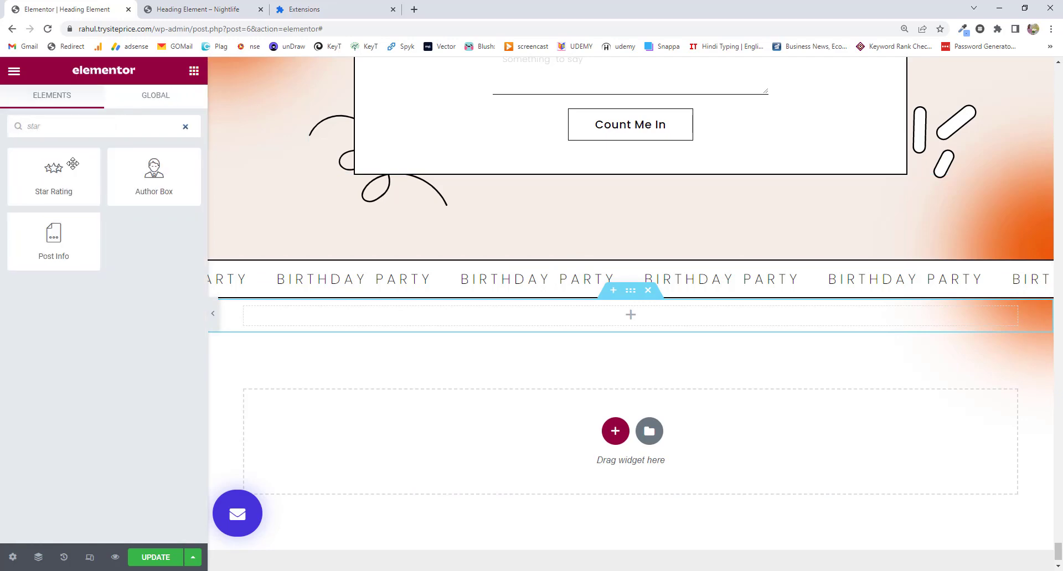
pyautogui.moveTo(73, 164); pyautogui.dragTo(647, 316)
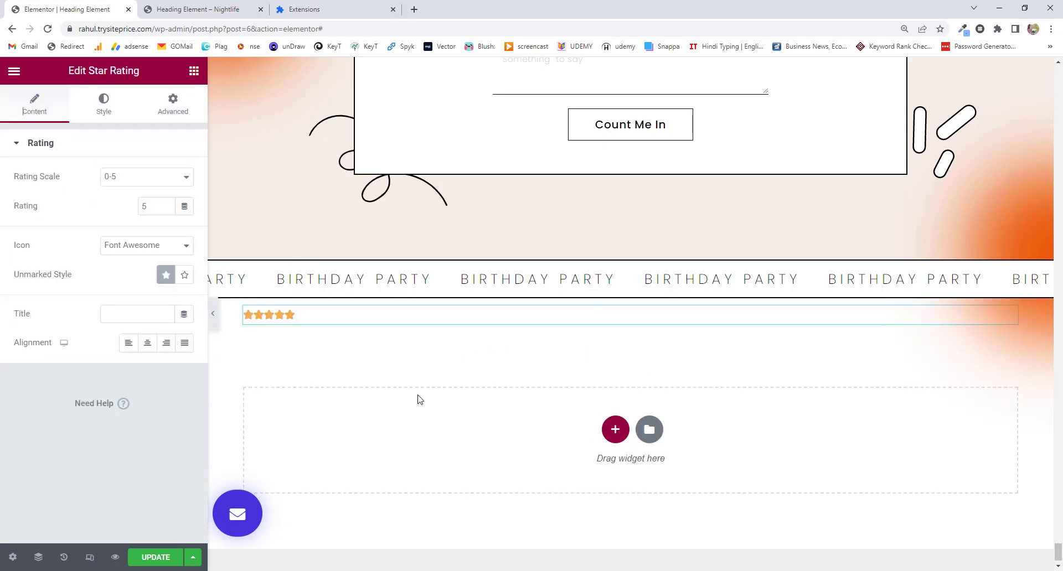
pyautogui.scroll(15, 418, 397)
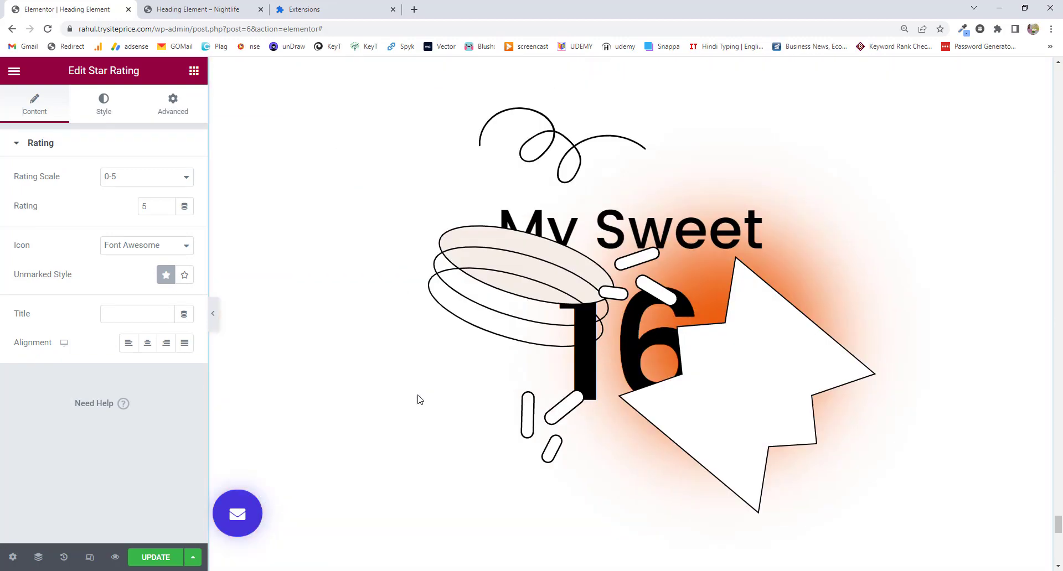
pyautogui.scroll(-15, 419, 399)
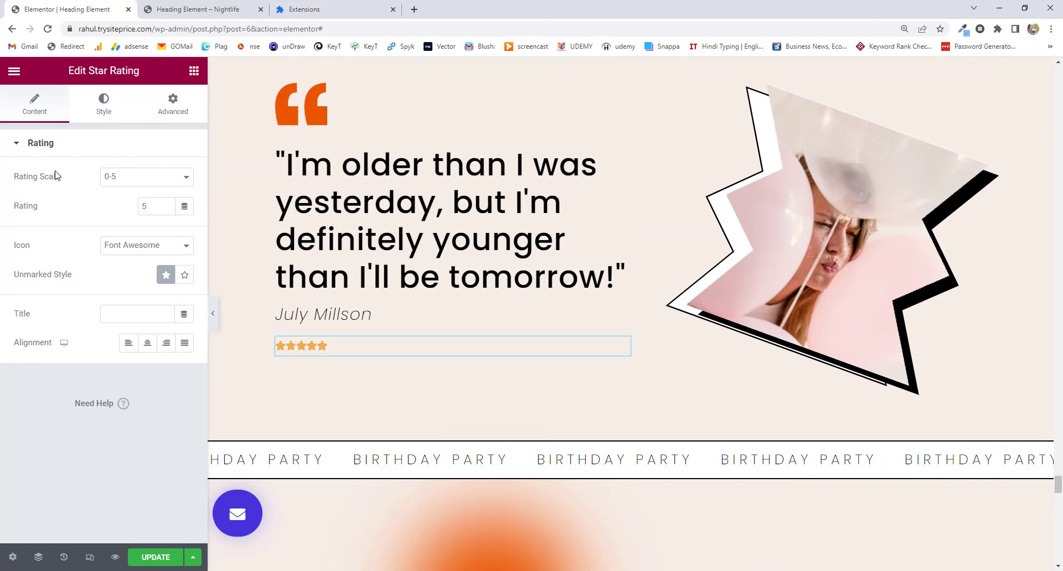
# Set the quote's Star Rating to a 0-10 scale with a rating of 2.5.
pyautogui.click(112, 180)
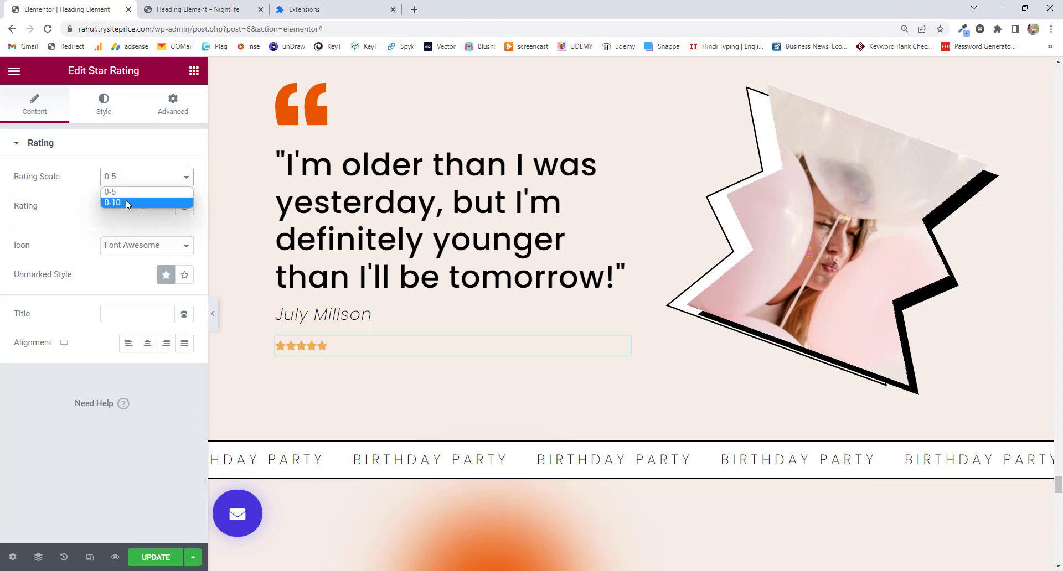
pyautogui.click(127, 203)
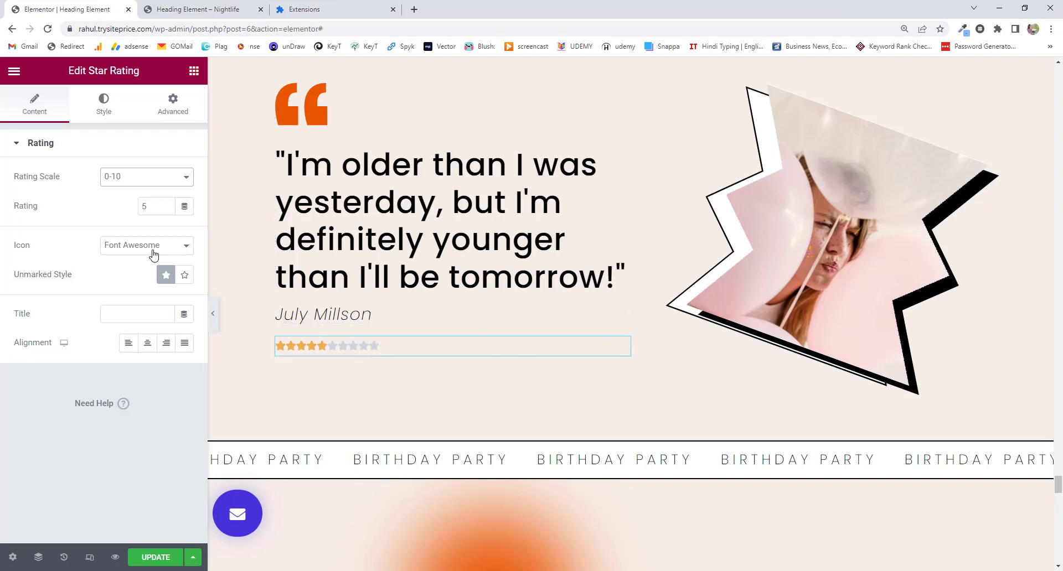
pyautogui.doubleClick(145, 206)
pyautogui.write('2.5')
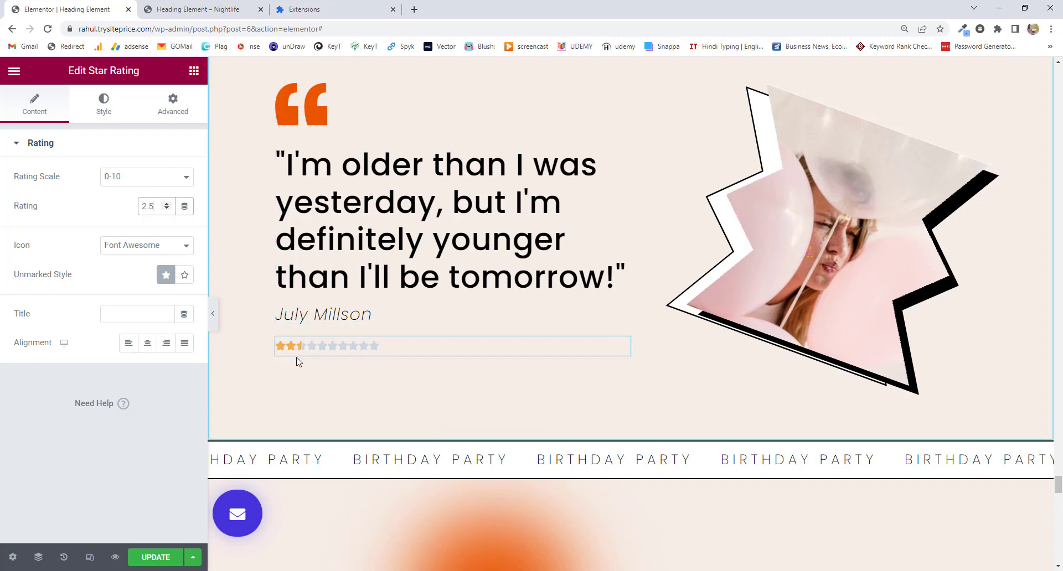
pyautogui.click(133, 177)
# Return the rating scale to 0-5 and nudge the rating with the arrows to 2.6.
pyautogui.click(133, 198)
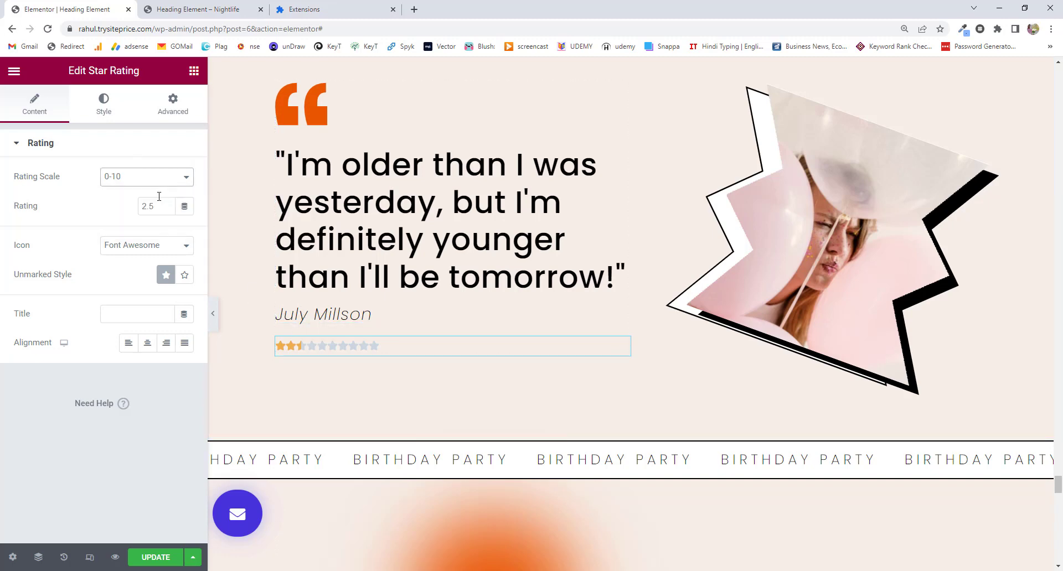
pyautogui.click(154, 182)
pyautogui.click(150, 189)
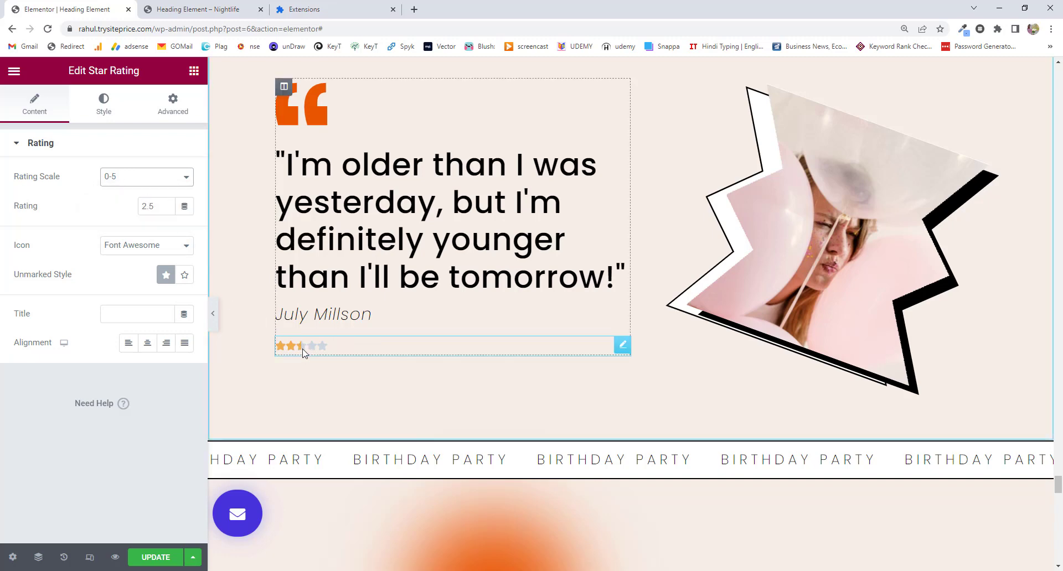
pyautogui.click(166, 210)
pyautogui.click(166, 209)
pyautogui.click(166, 210)
pyautogui.click(166, 209)
pyautogui.click(167, 209)
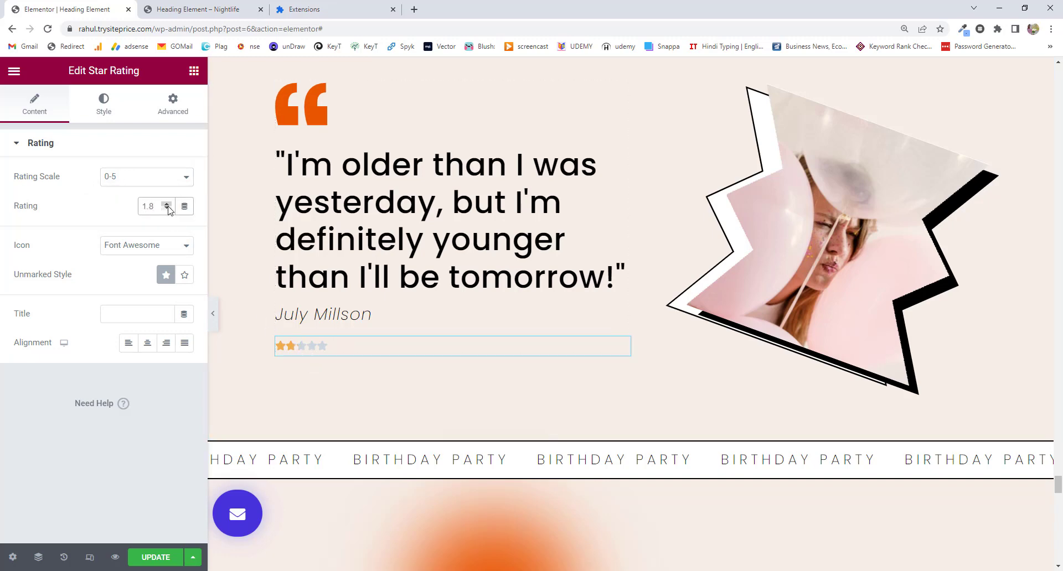
pyautogui.click(166, 209)
pyautogui.click(166, 209)
pyautogui.click(167, 204)
pyautogui.click(166, 204)
pyautogui.click(167, 204)
pyautogui.click(167, 204)
pyautogui.click(167, 204)
pyautogui.click(167, 204)
pyautogui.click(148, 247)
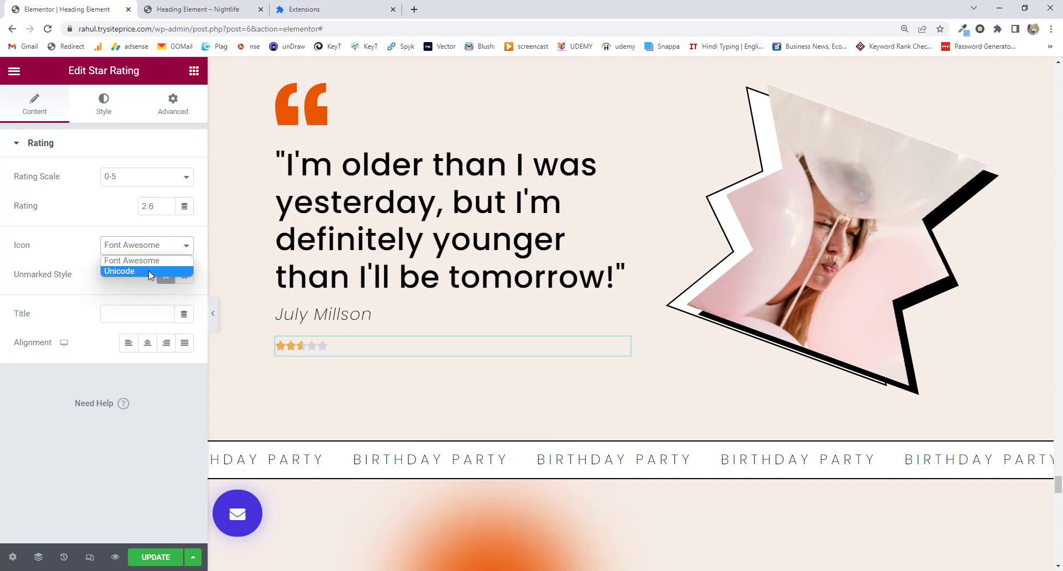
pyautogui.click(149, 271)
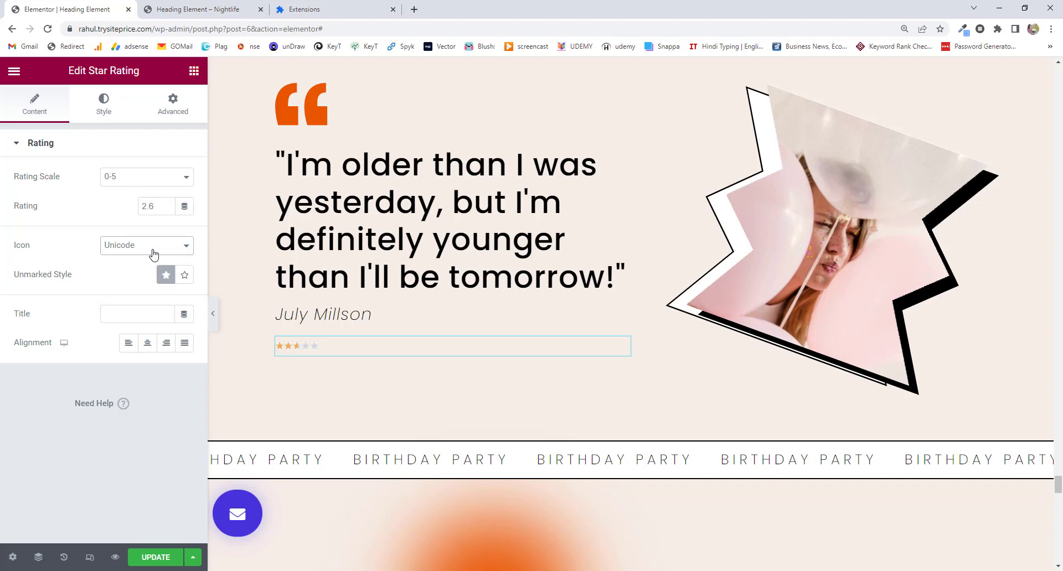
pyautogui.click(151, 247)
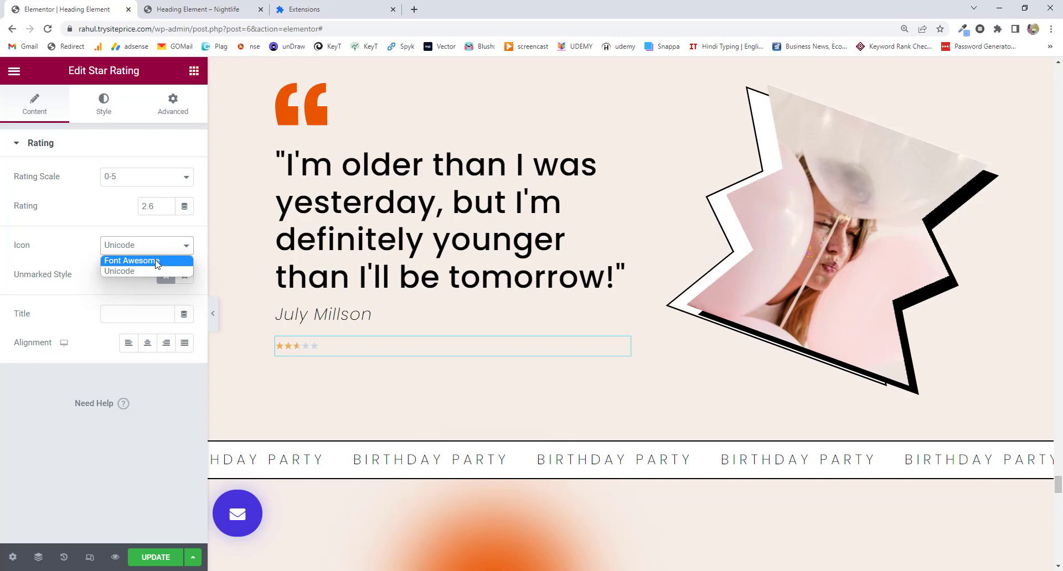
pyautogui.click(157, 262)
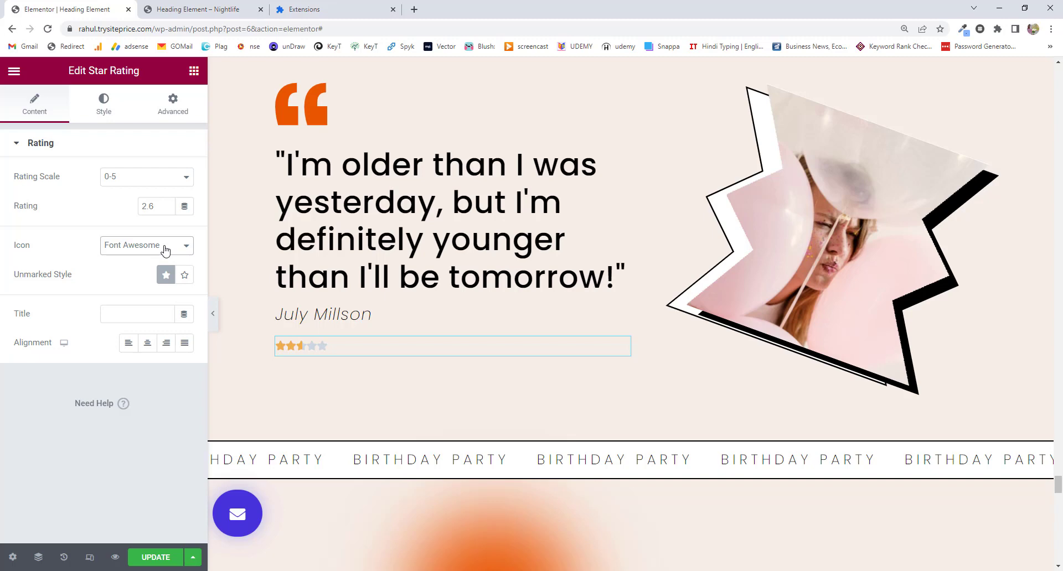
pyautogui.click(165, 251)
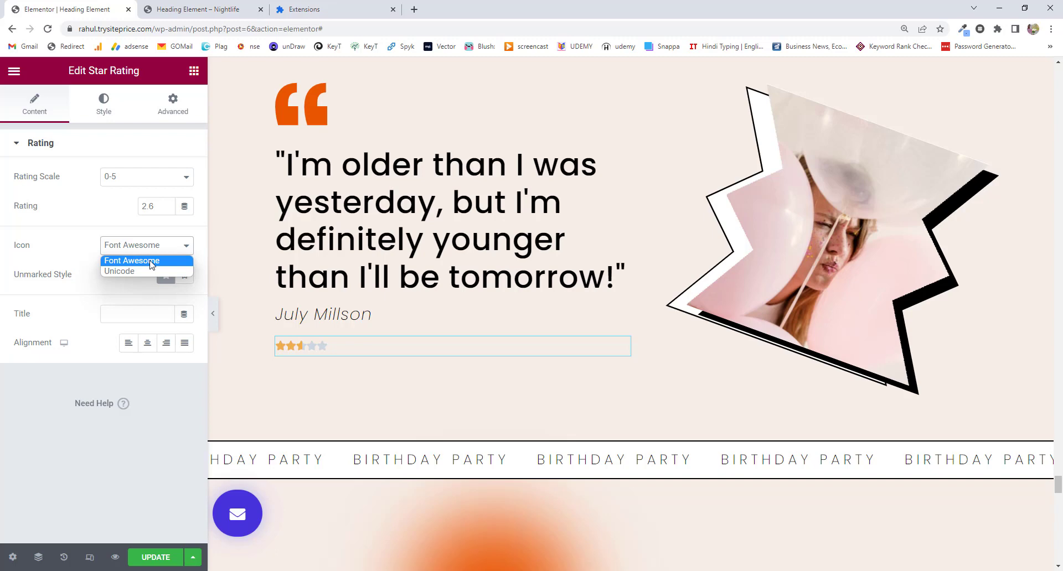
pyautogui.click(151, 261)
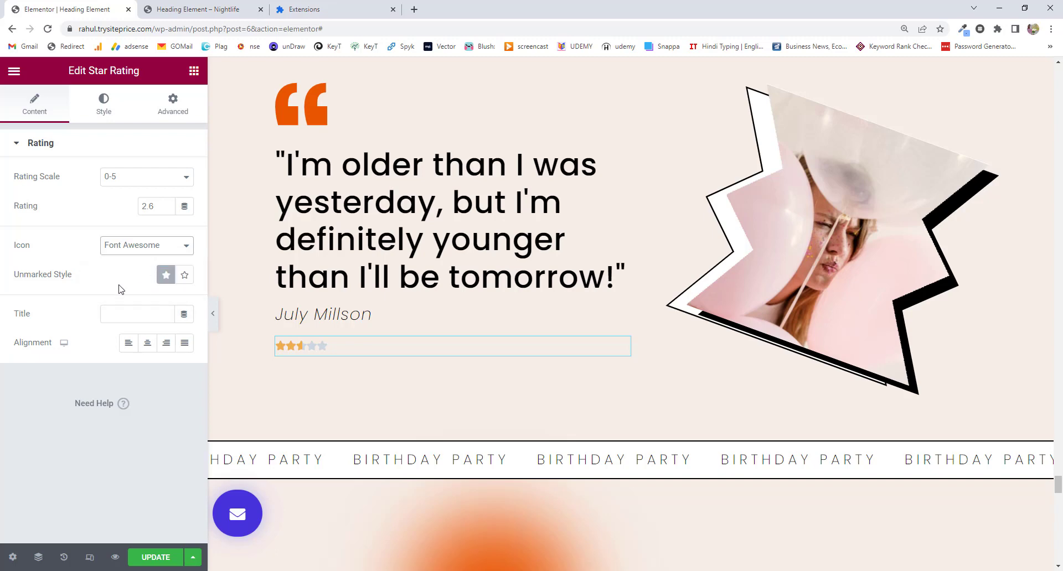
# Compare Solid and Outline unmarked styles and leave the unmarked stars as Outline.
pyautogui.click(183, 277)
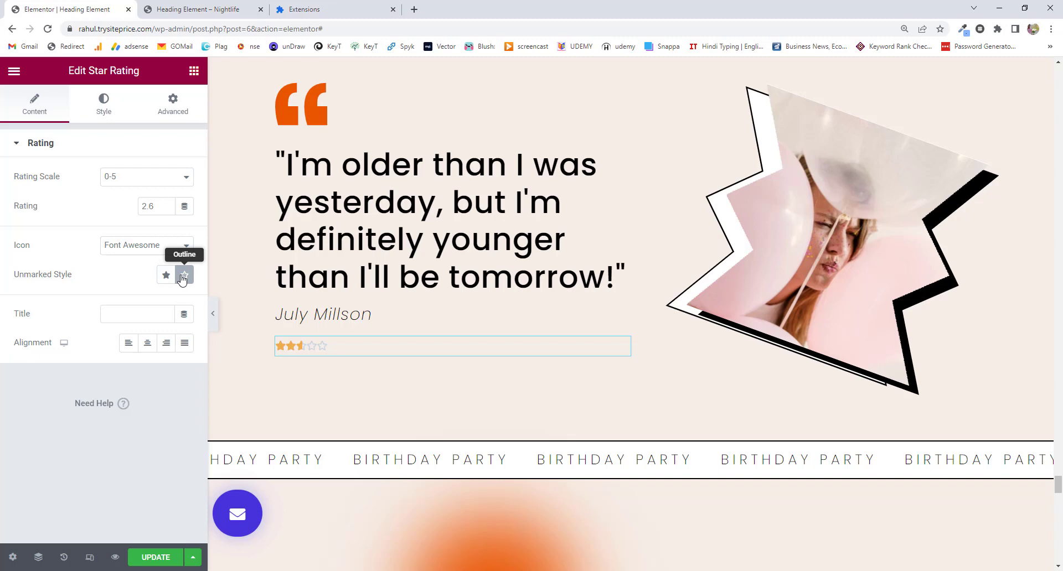
pyautogui.click(166, 276)
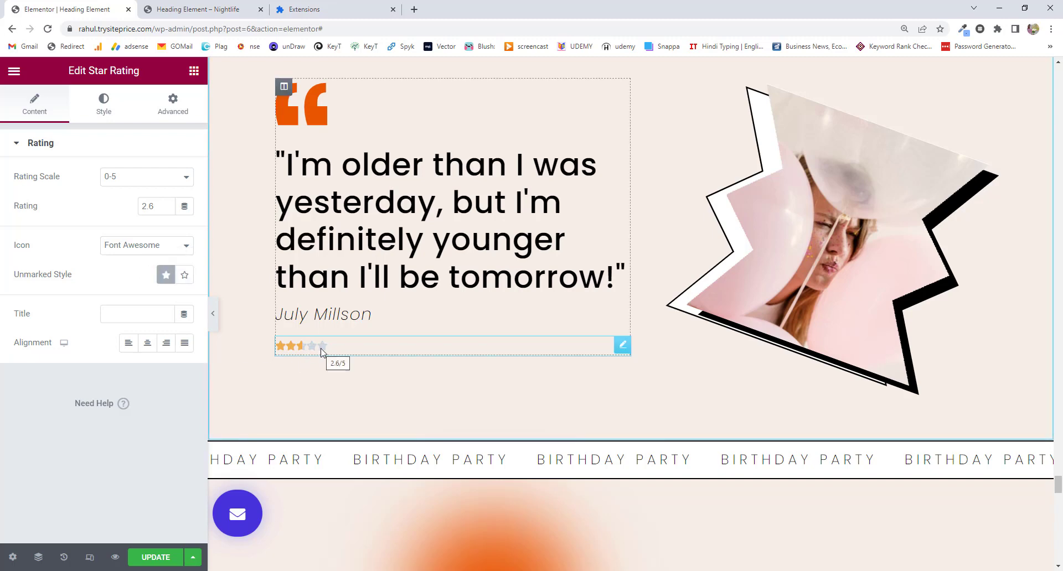
pyautogui.click(187, 277)
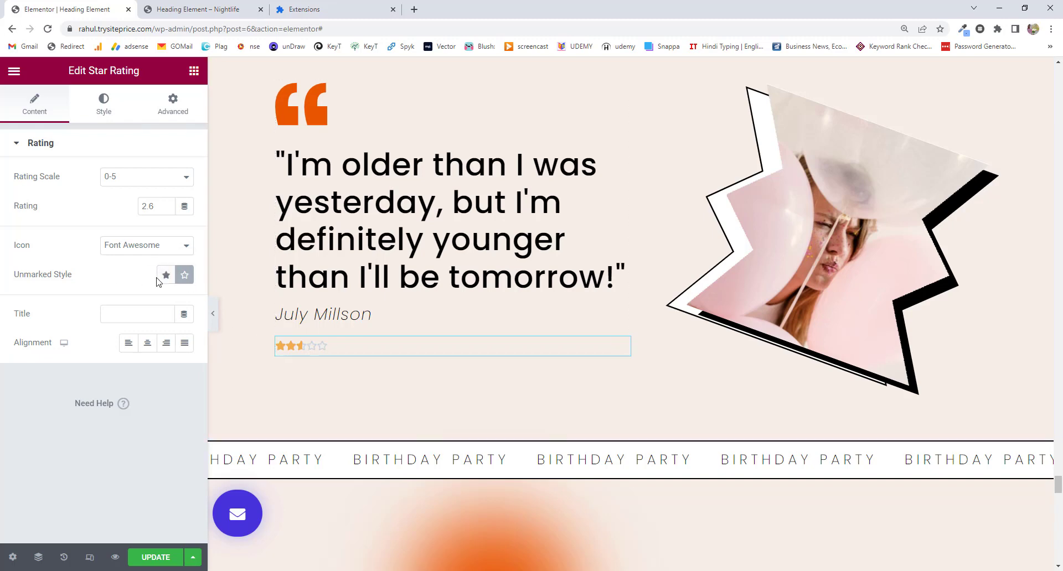
pyautogui.click(104, 110)
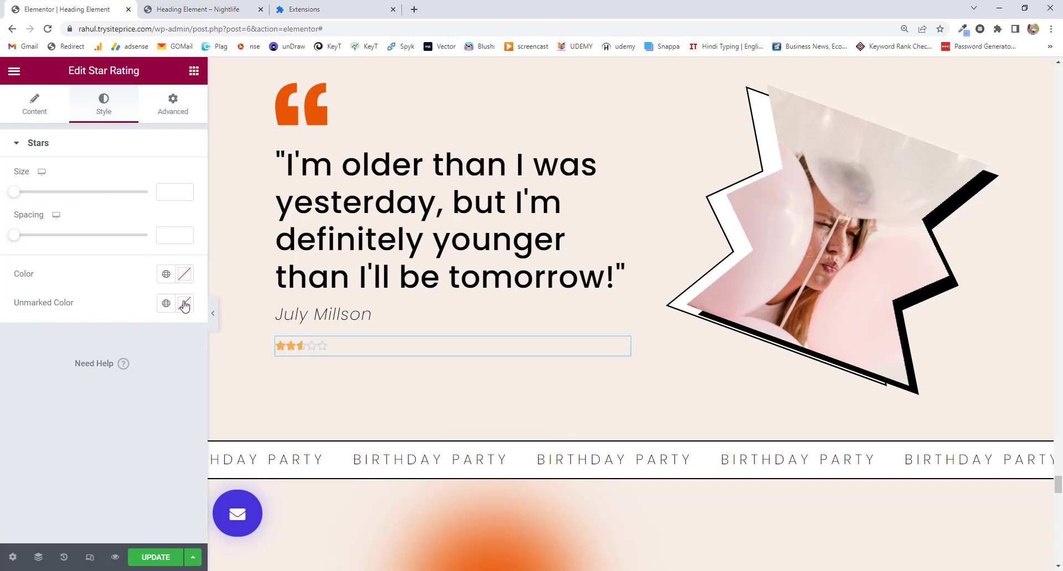
pyautogui.click(51, 119)
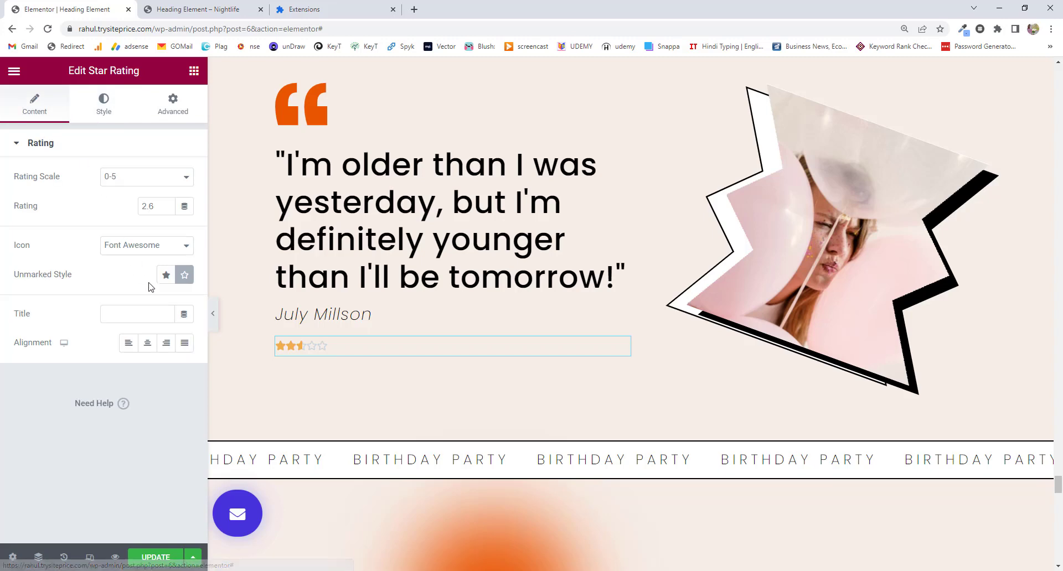
pyautogui.click(167, 280)
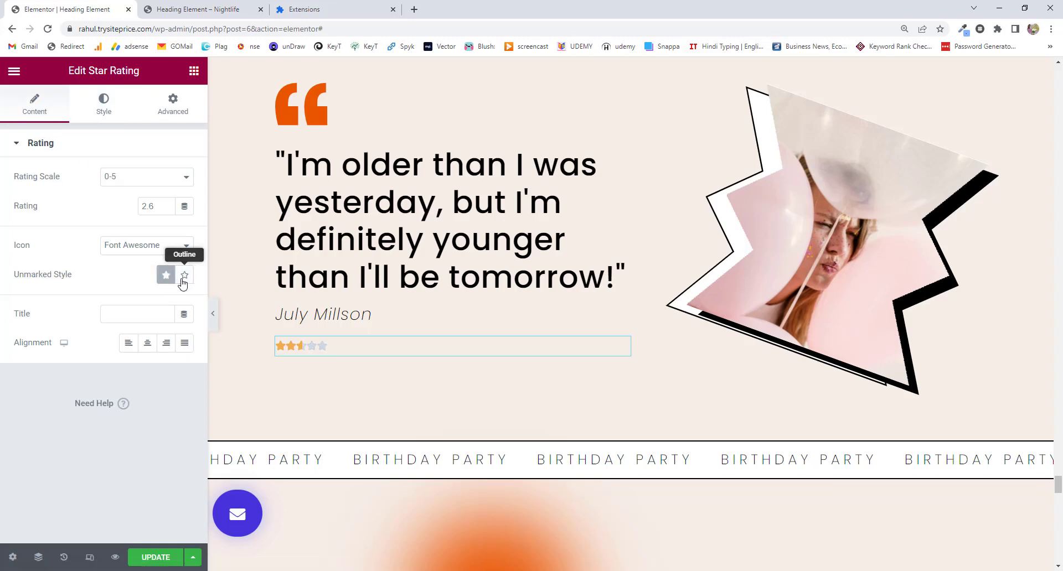
pyautogui.click(184, 275)
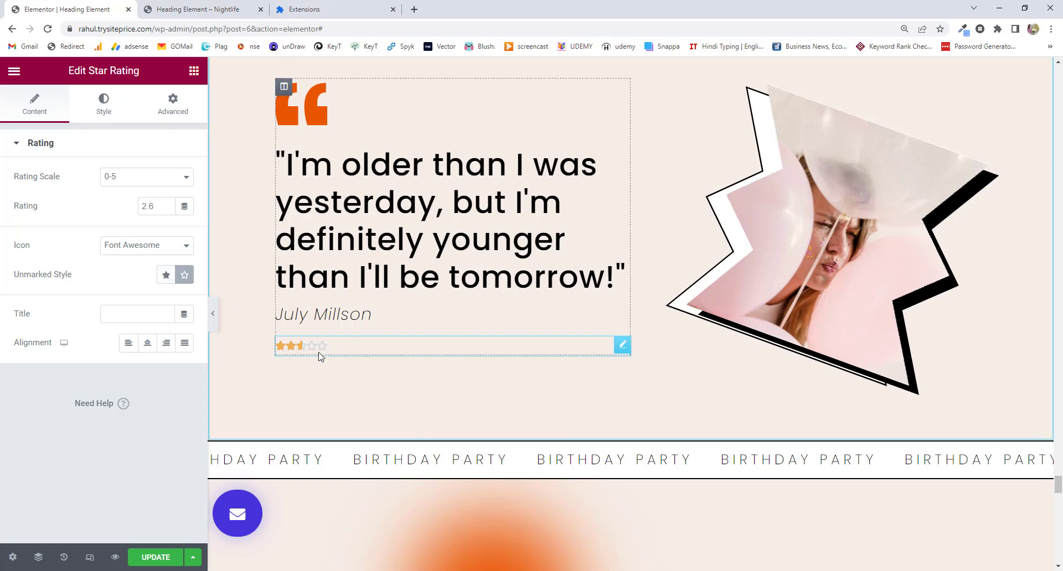
# Give the star rating the title 'Customer rating', replacing a trial 'Feedback' title.
pyautogui.click(133, 315)
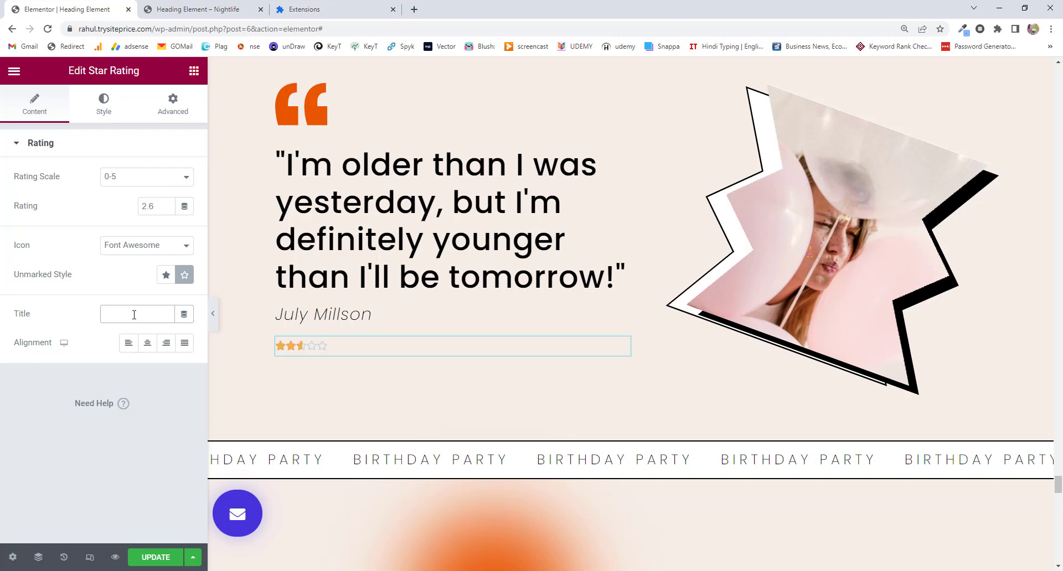
pyautogui.write('Feedback')
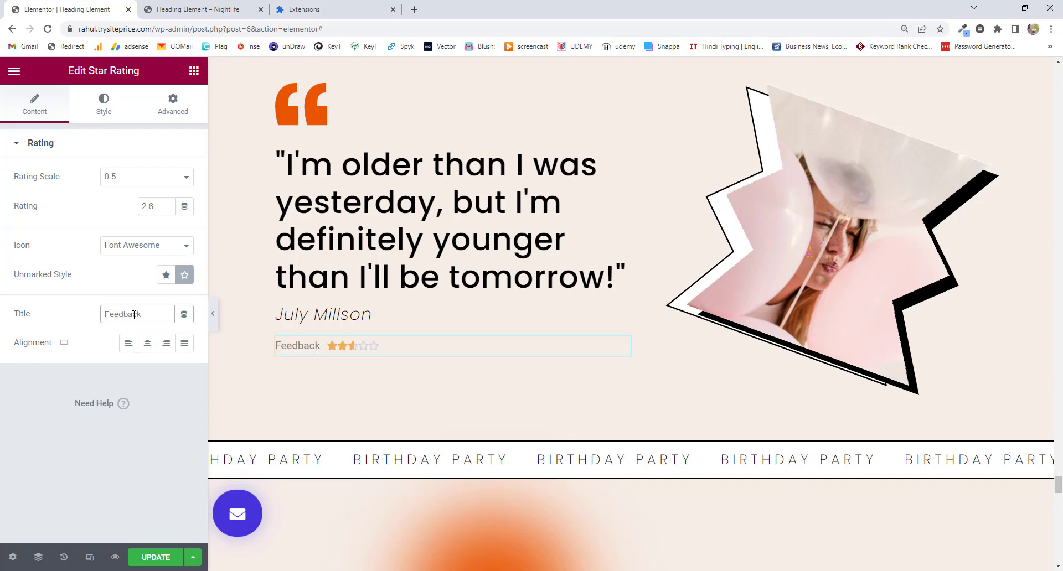
pyautogui.doubleClick(134, 315)
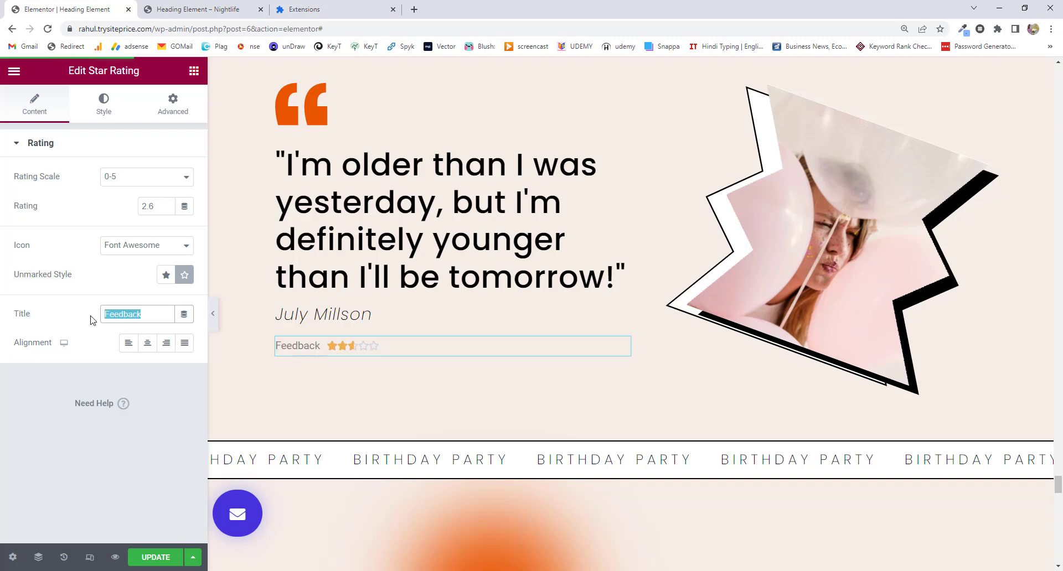
pyautogui.write('Customer rating')
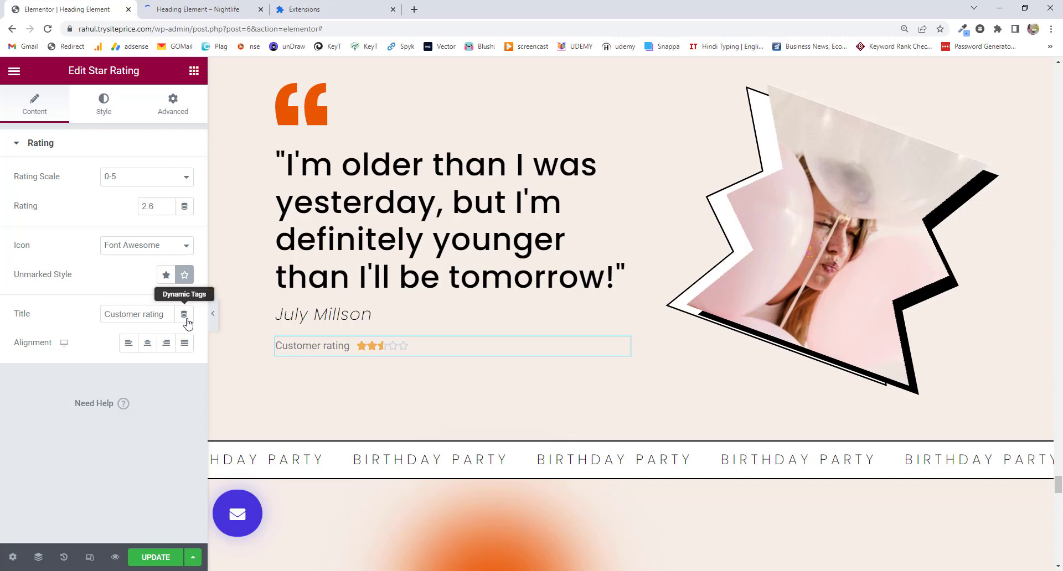
pyautogui.click(184, 317)
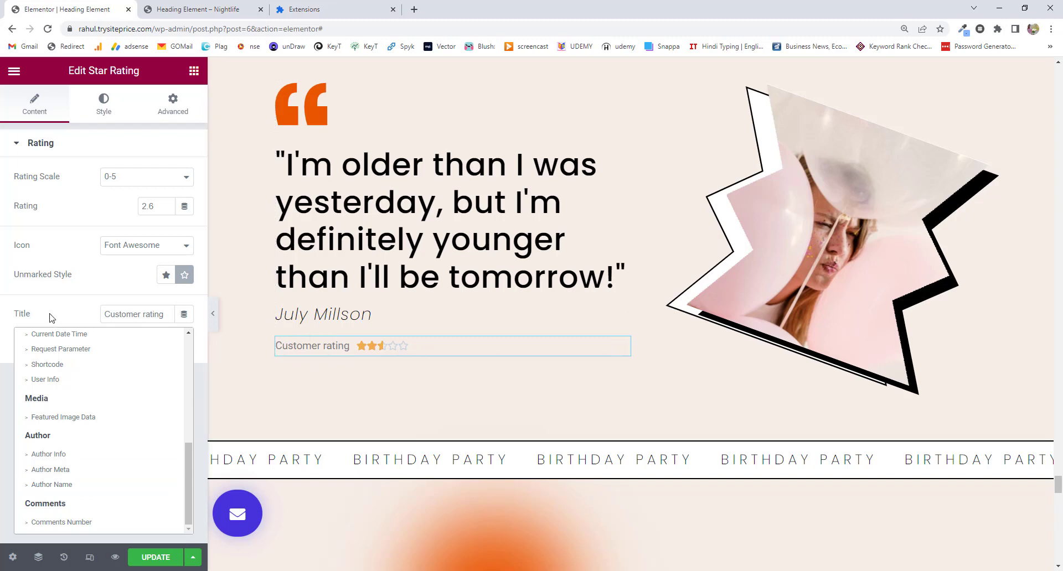
pyautogui.click(184, 317)
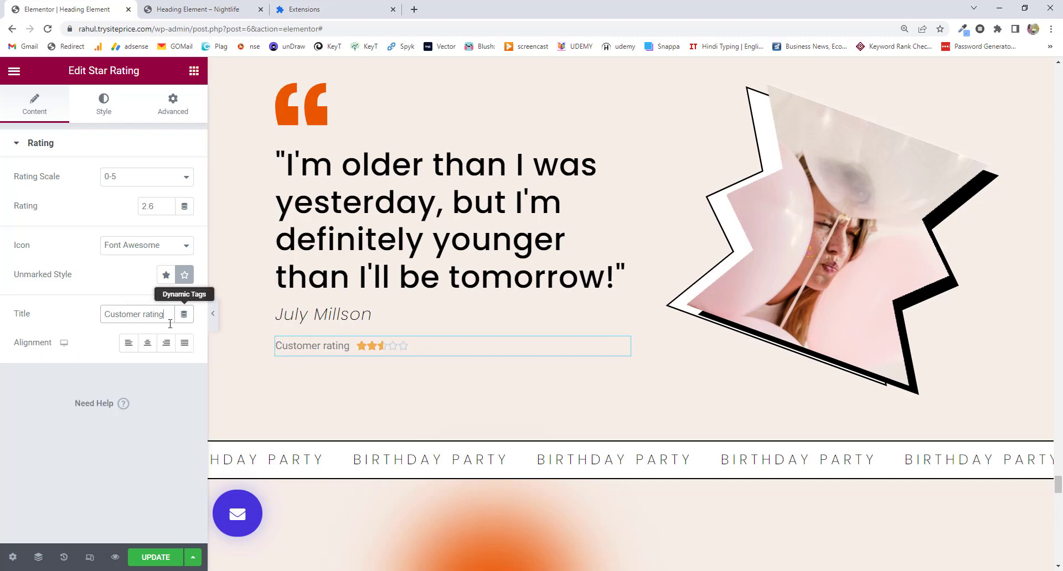
# Try Center, Right and Justified alignment, settle on Left, and reveal the per-device alignment choices.
pyautogui.click(147, 348)
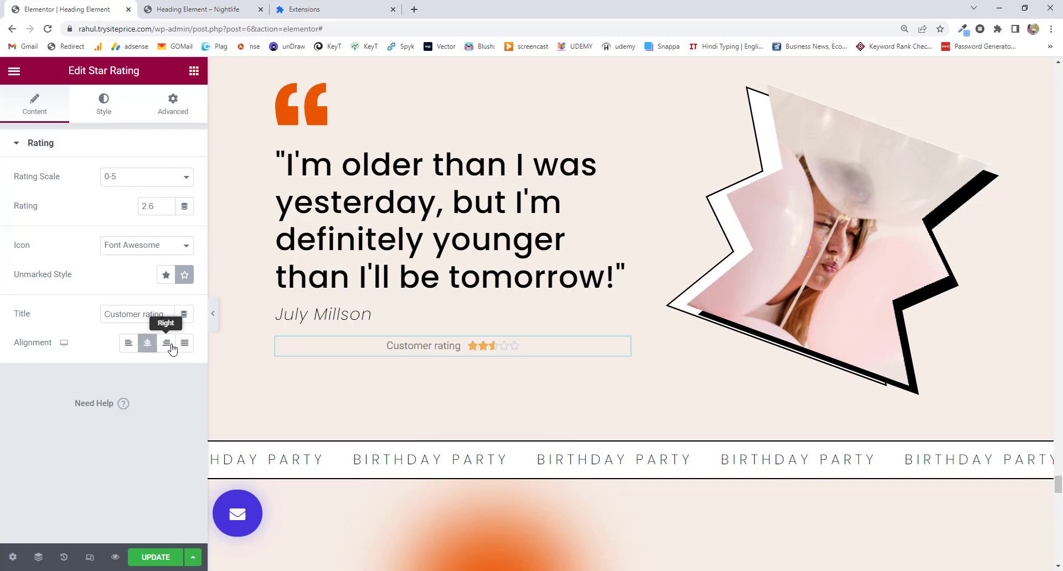
pyautogui.click(166, 348)
pyautogui.click(185, 347)
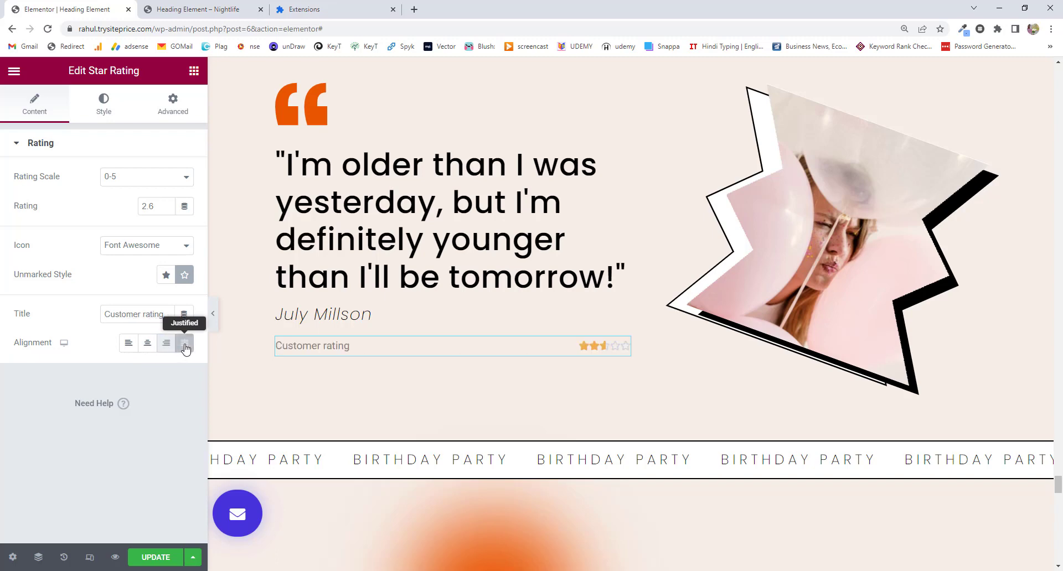
pyautogui.click(130, 347)
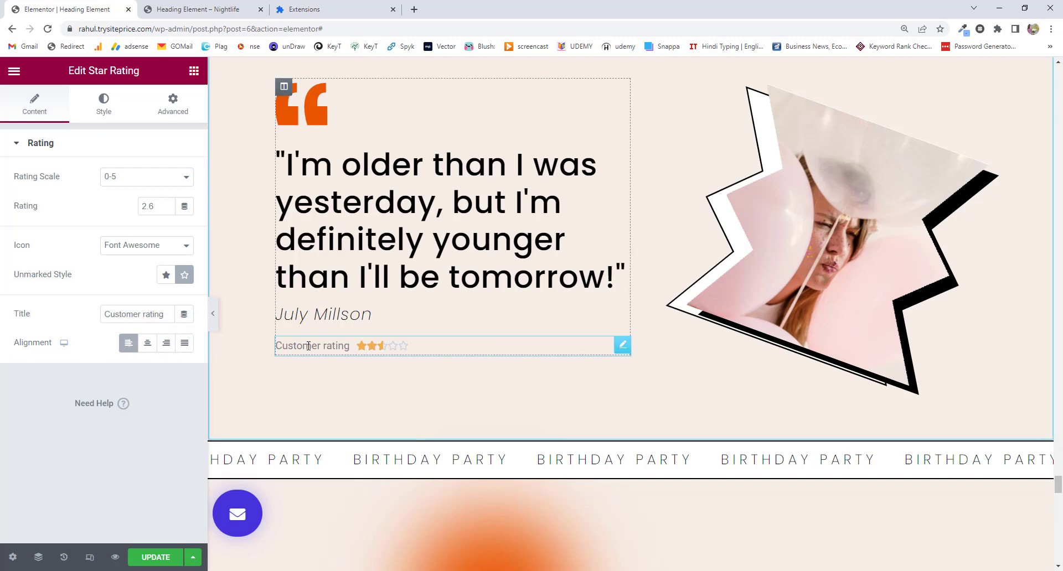
pyautogui.click(63, 342)
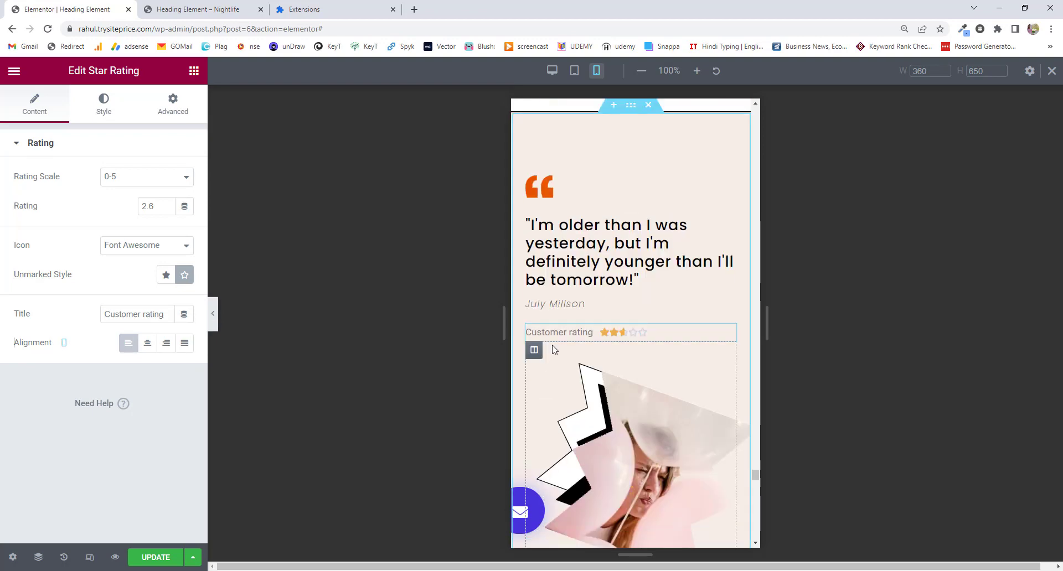
# Center the Customer rating line on mobile only and return the preview to desktop.
pyautogui.click(148, 343)
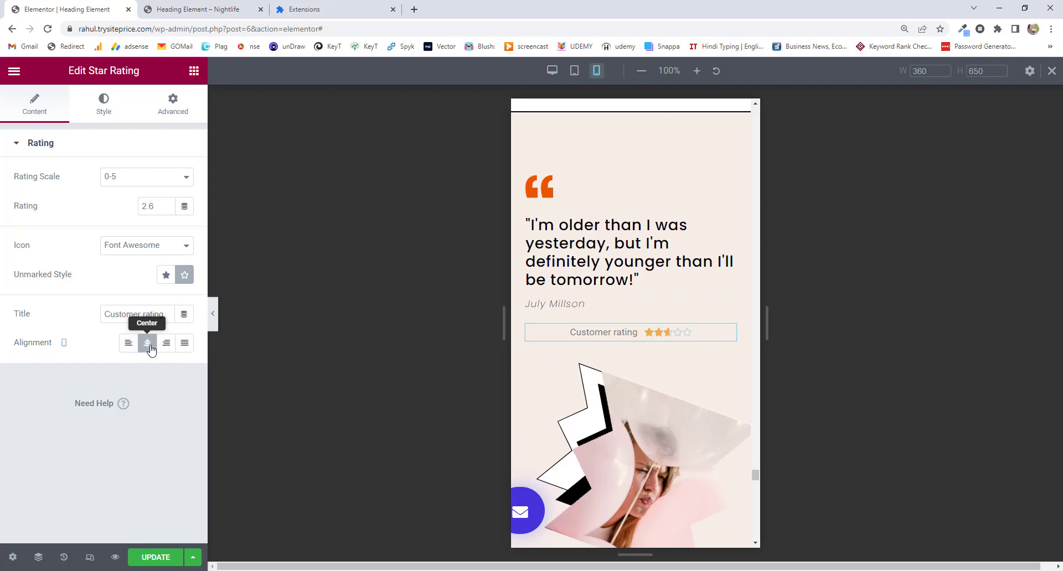
pyautogui.click(72, 347)
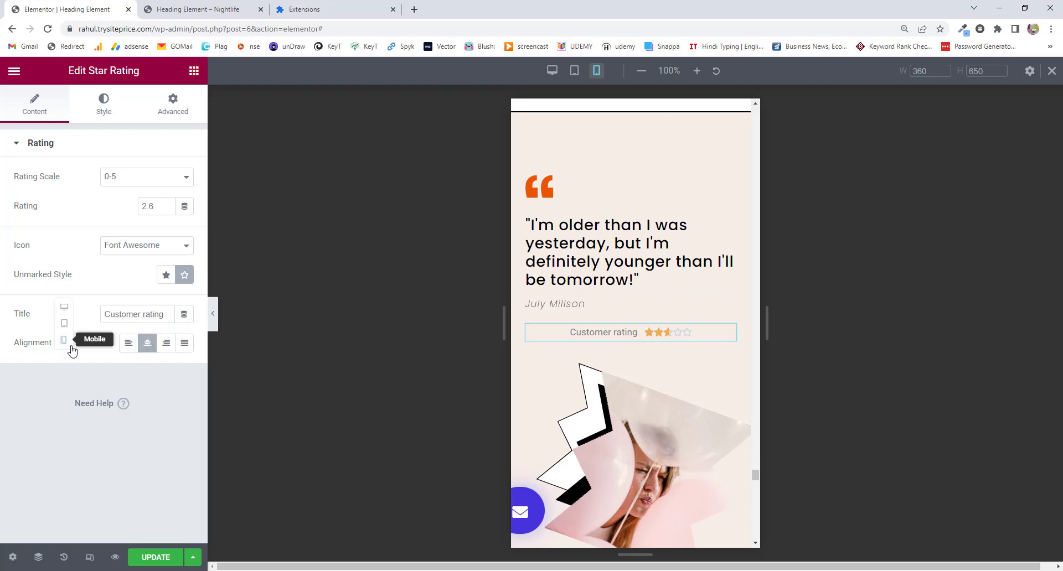
pyautogui.click(64, 307)
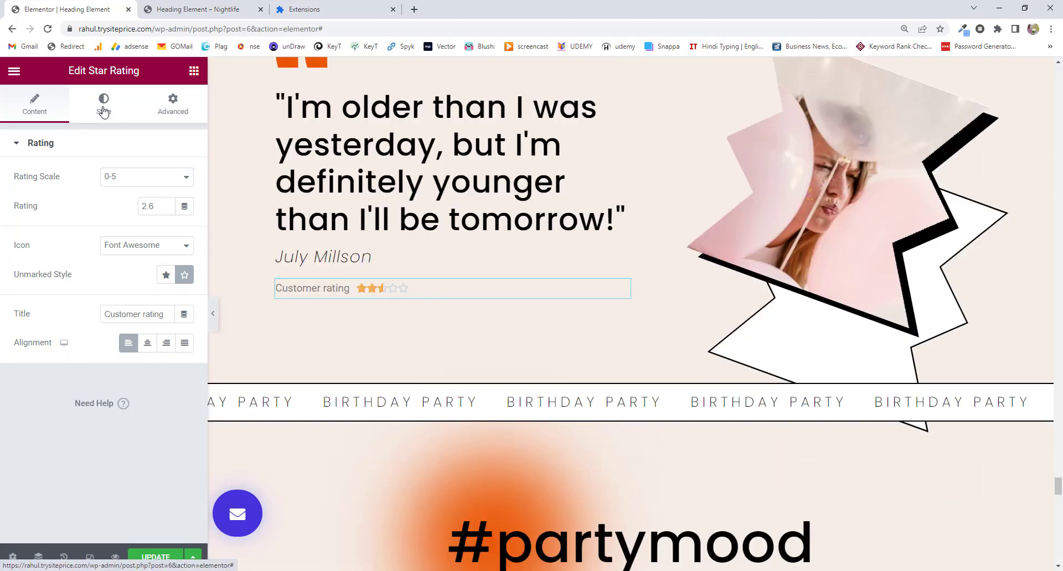
# Browse the Stars section of the widget's Style settings.
pyautogui.click(103, 111)
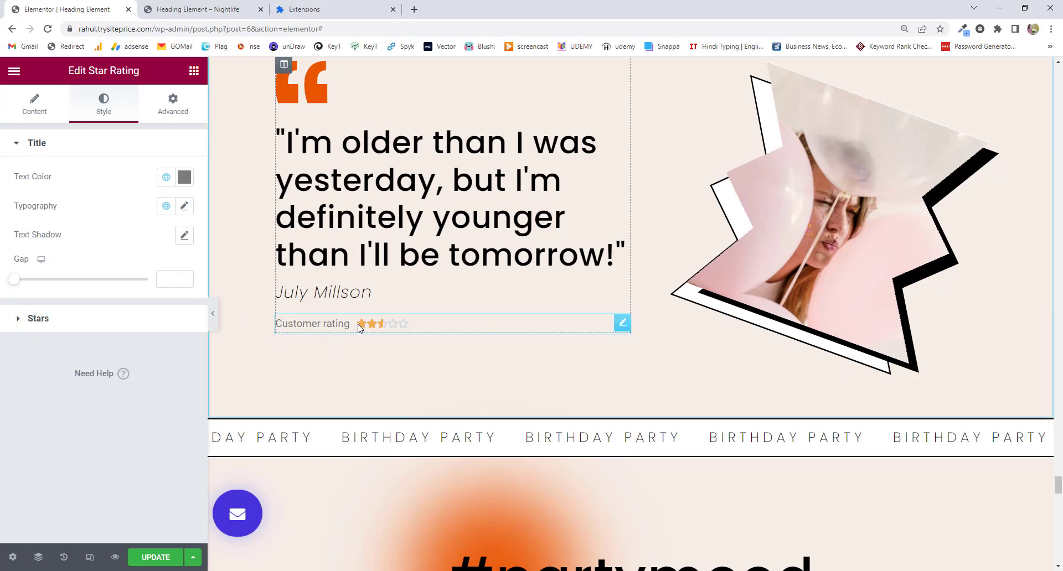
pyautogui.click(56, 326)
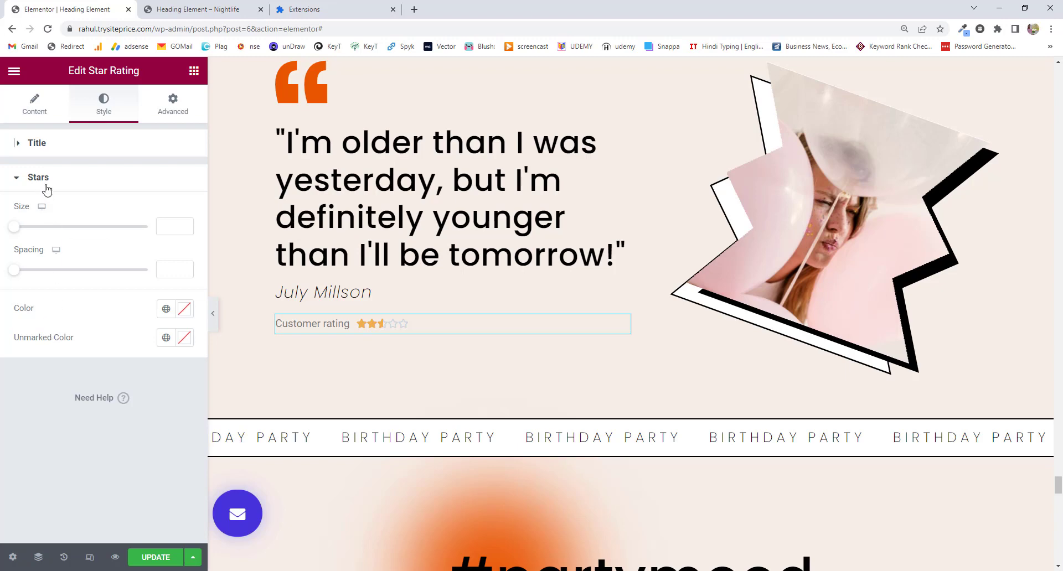
pyautogui.click(47, 108)
# Clear the title, paste 'Customer rating' back in, and open the Title style section.
pyautogui.moveTo(165, 314); pyautogui.dragTo(92, 317)
pyautogui.hotkey('ctrl', 'c')
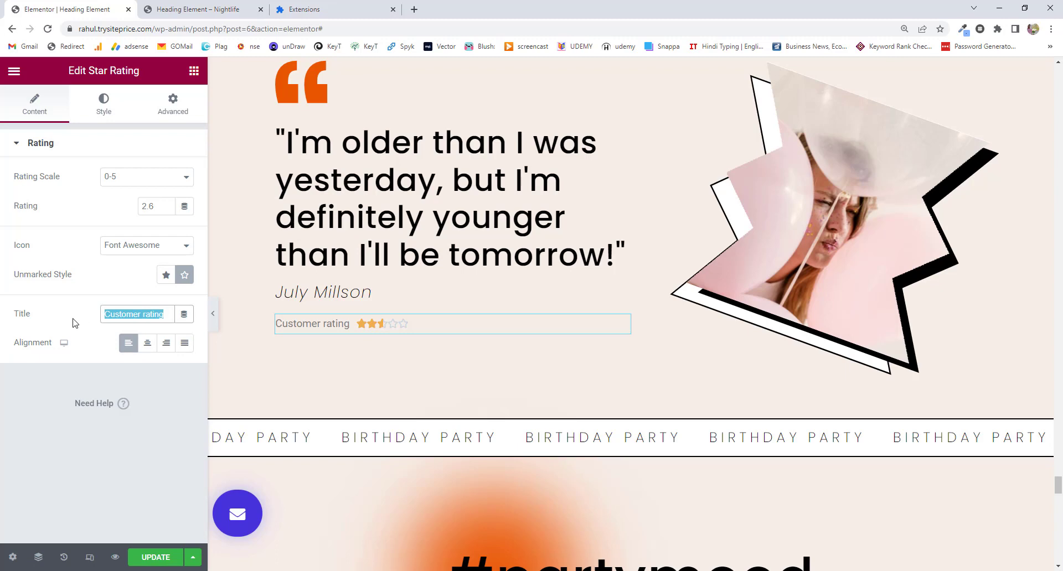
pyautogui.press('BackSpace')
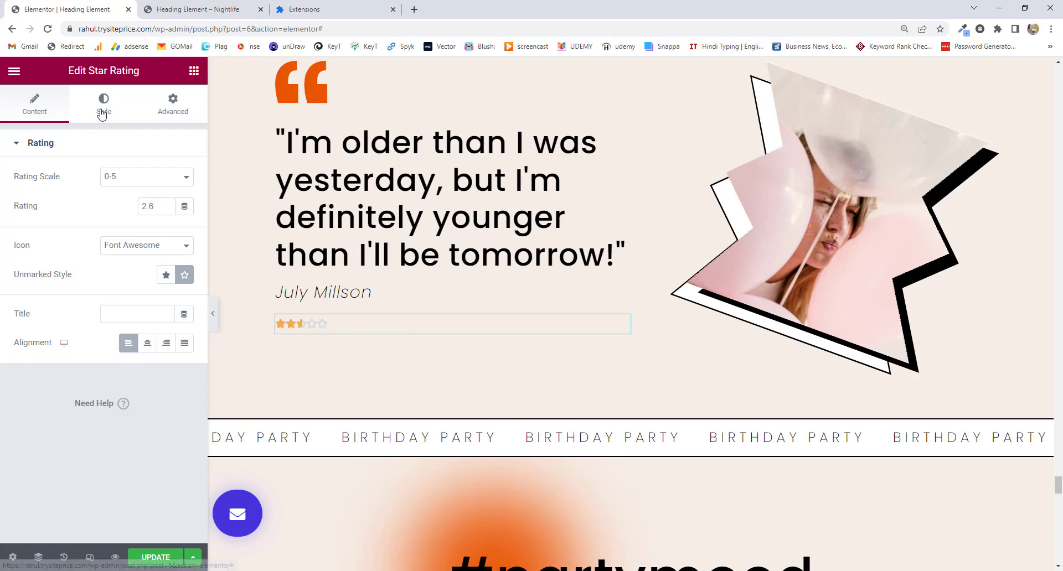
pyautogui.click(102, 108)
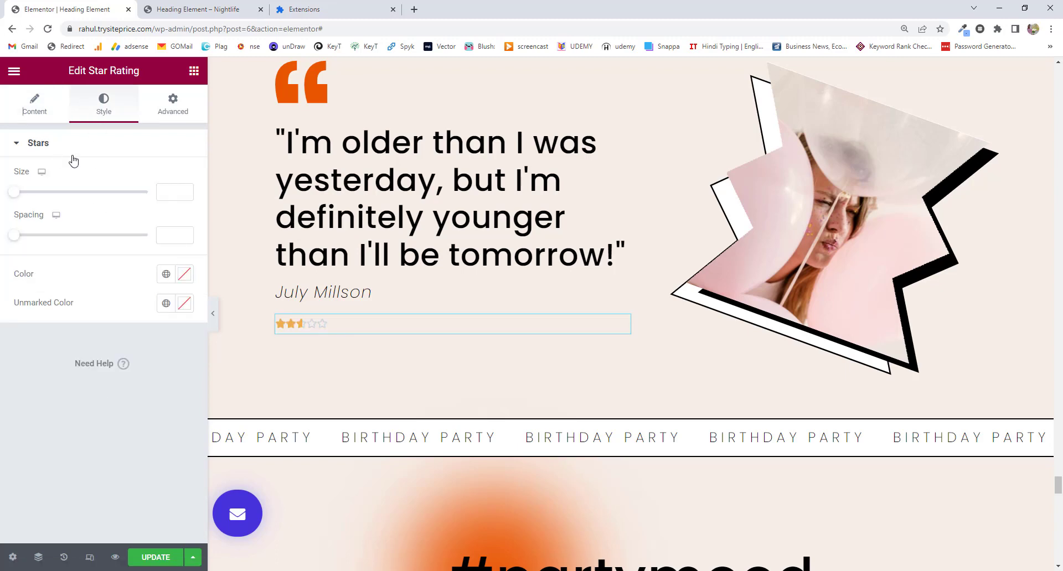
pyautogui.click(39, 106)
pyautogui.rightClick(122, 319)
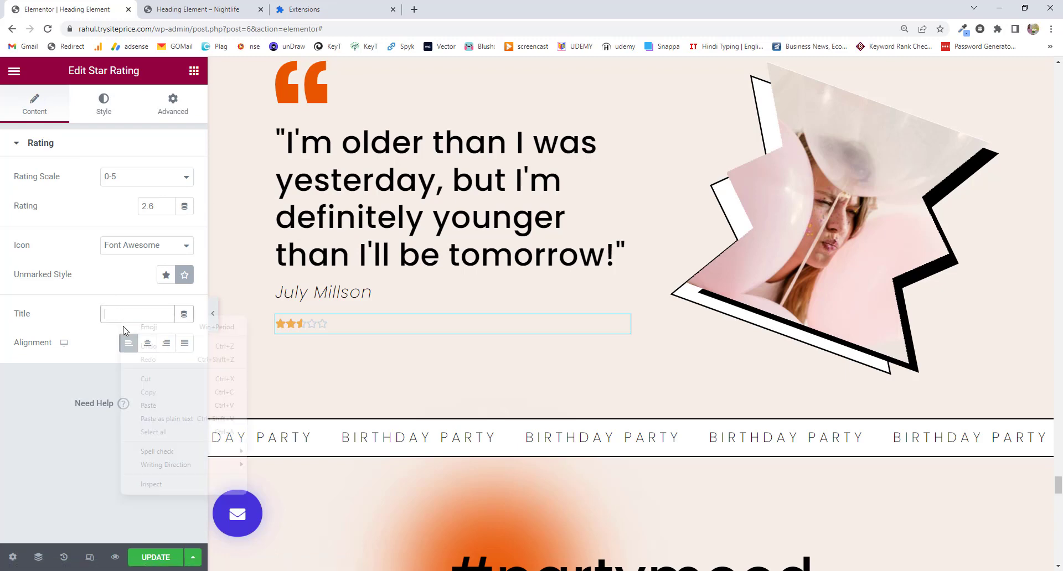
pyautogui.click(148, 406)
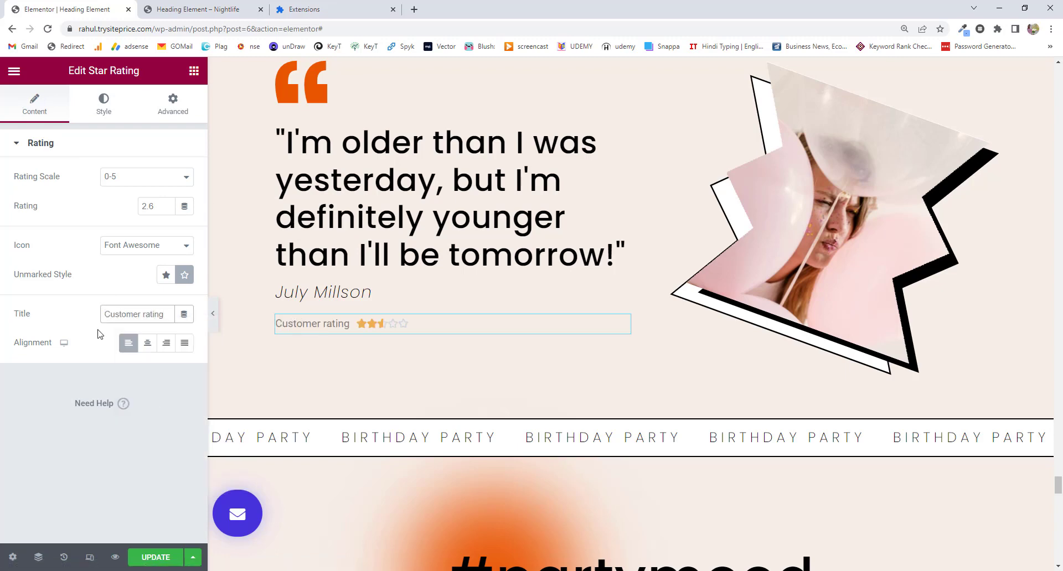
pyautogui.click(101, 102)
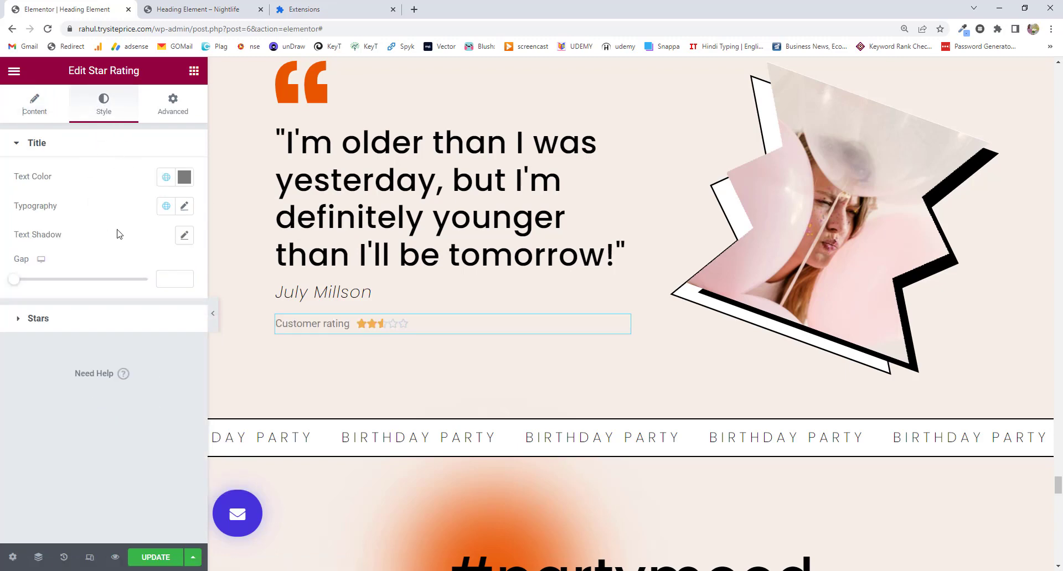
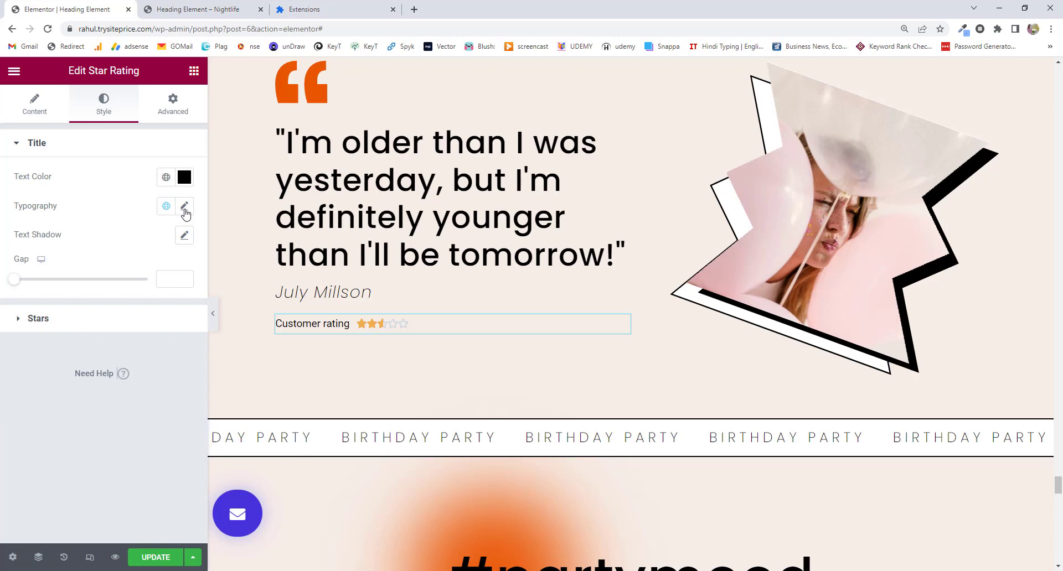
# Set the Customer rating title's font to Rochester at size 25.
pyautogui.click(185, 207)
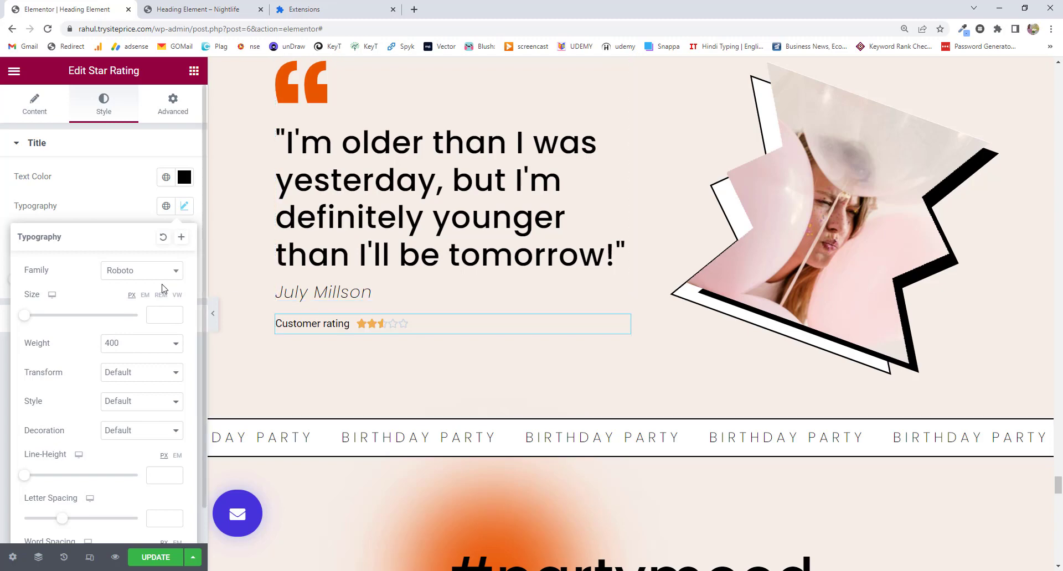
pyautogui.click(161, 271)
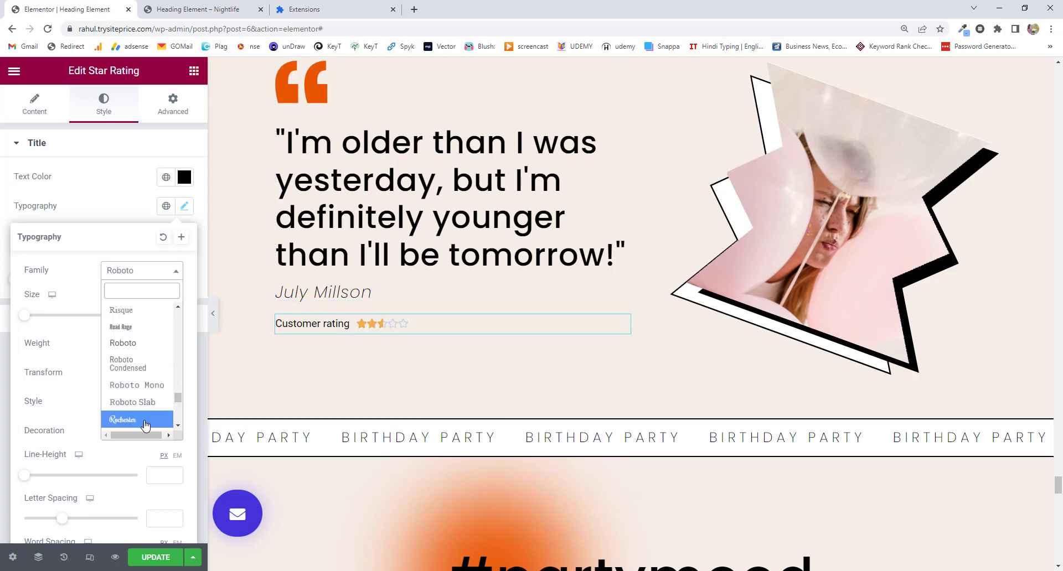
pyautogui.click(146, 425)
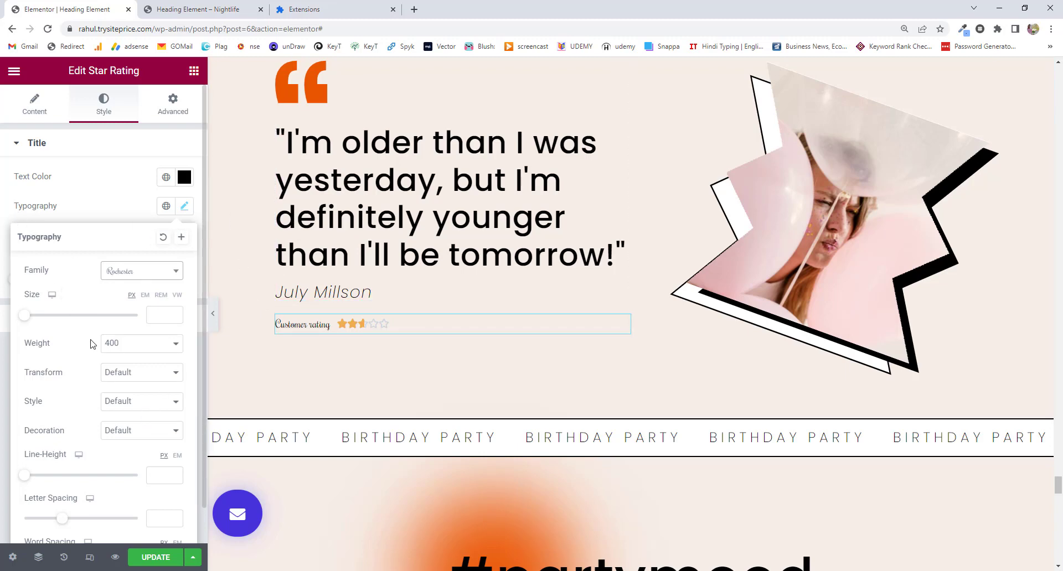
pyautogui.scroll(-1, 94, 451)
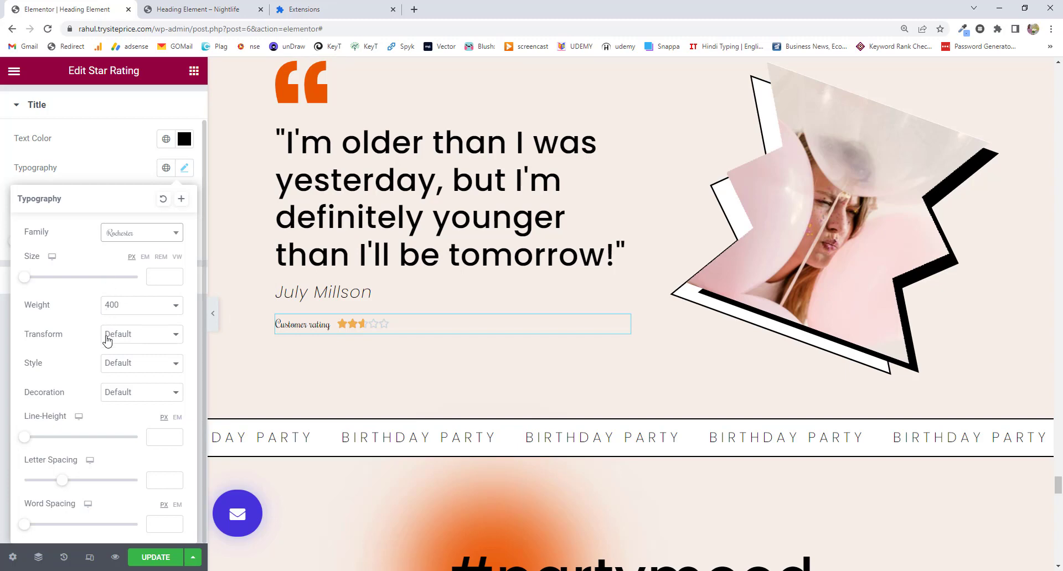
pyautogui.scroll(1, 107, 341)
pyautogui.moveTo(24, 315); pyautogui.dragTo(39, 321)
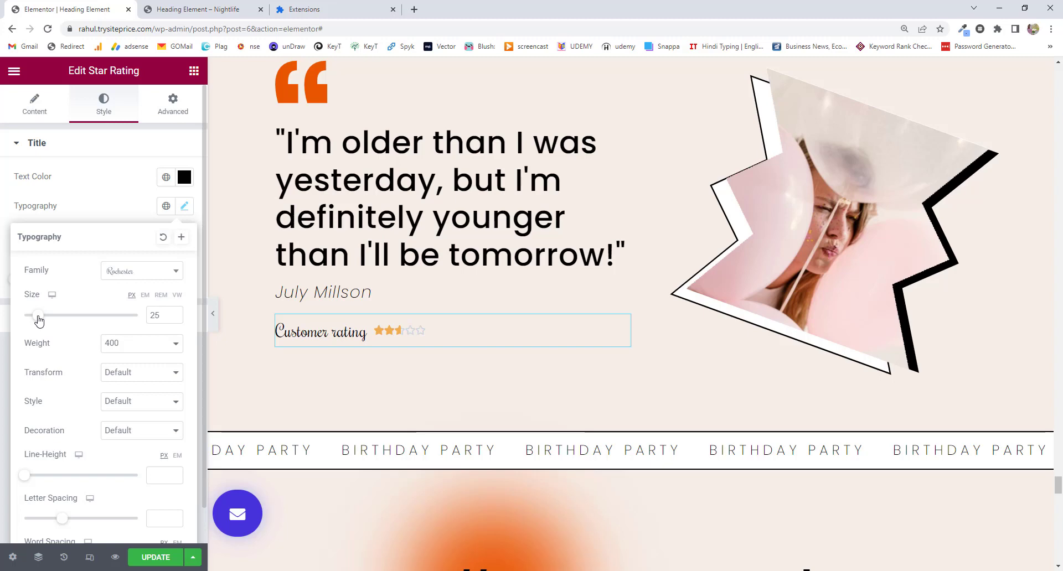
# Give the title weight 600 and normal letter case, after briefly trying uppercase.
pyautogui.click(123, 347)
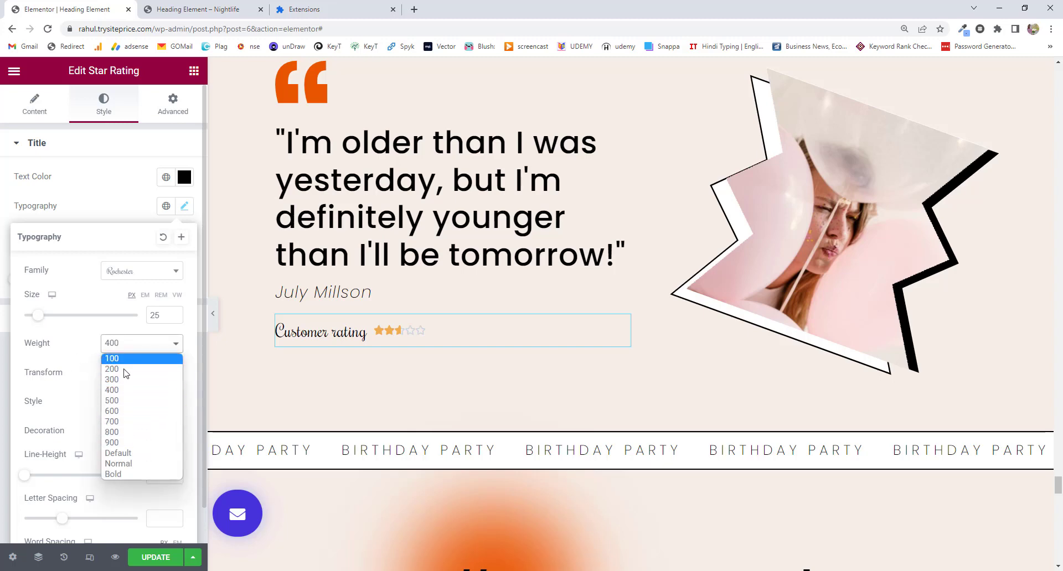
pyautogui.click(144, 411)
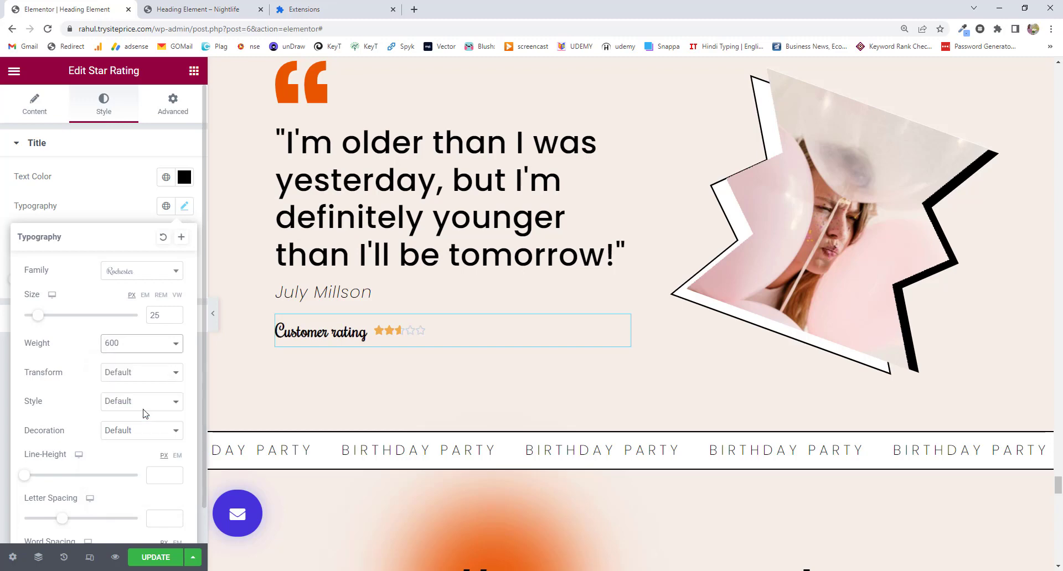
pyautogui.click(140, 374)
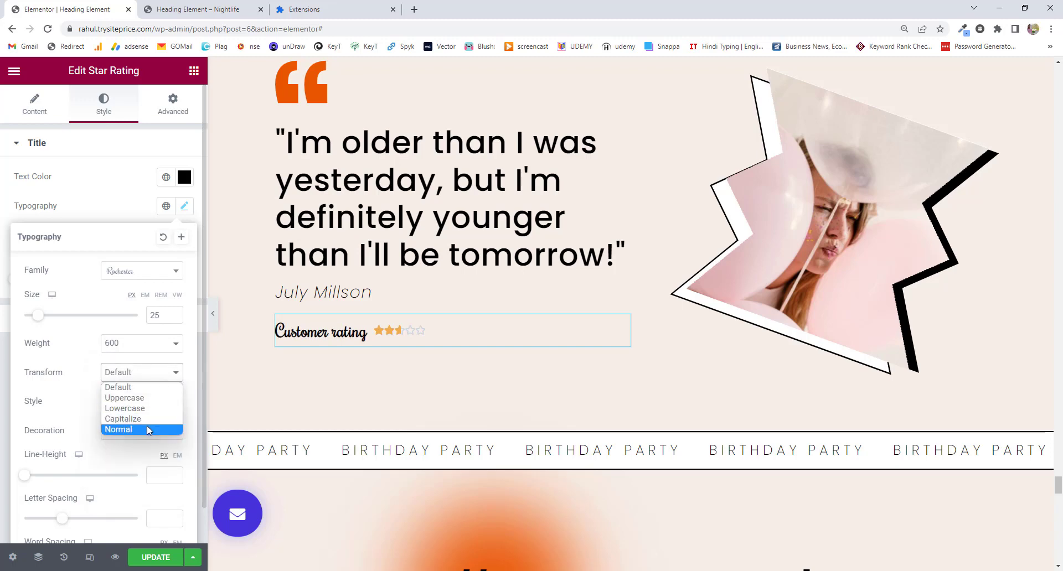
pyautogui.click(140, 398)
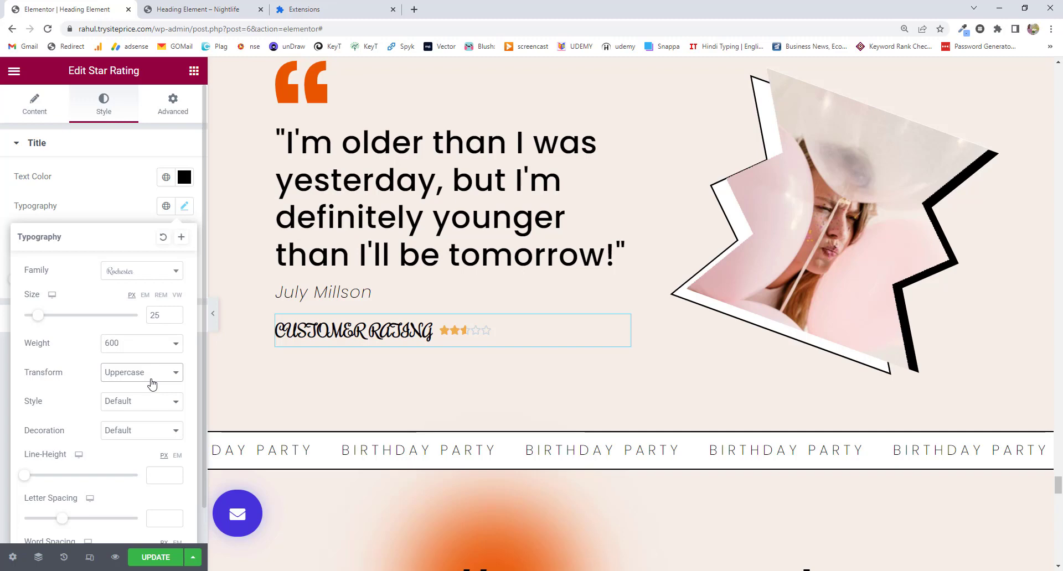
pyautogui.click(151, 380)
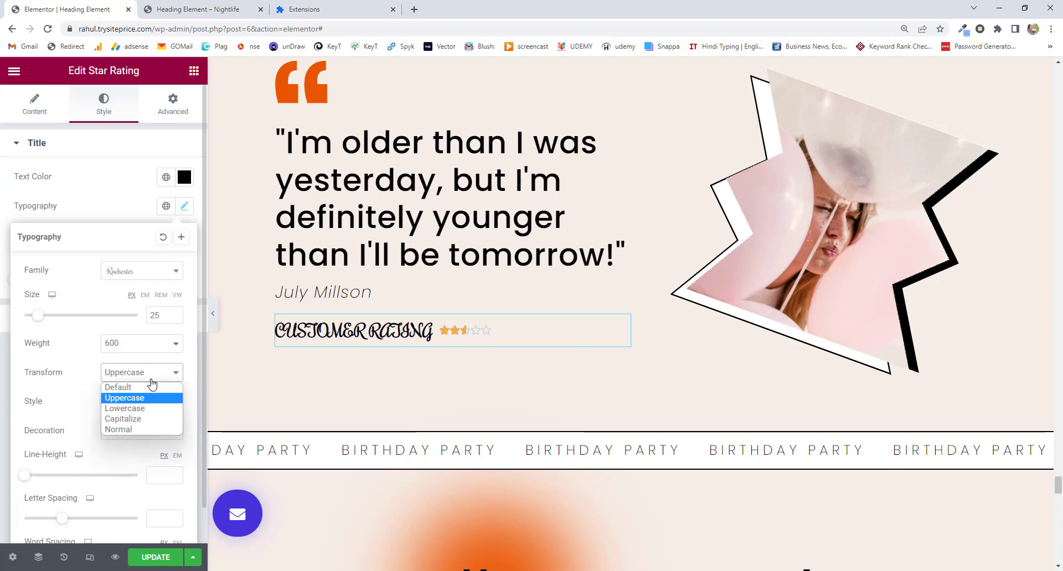
pyautogui.click(144, 429)
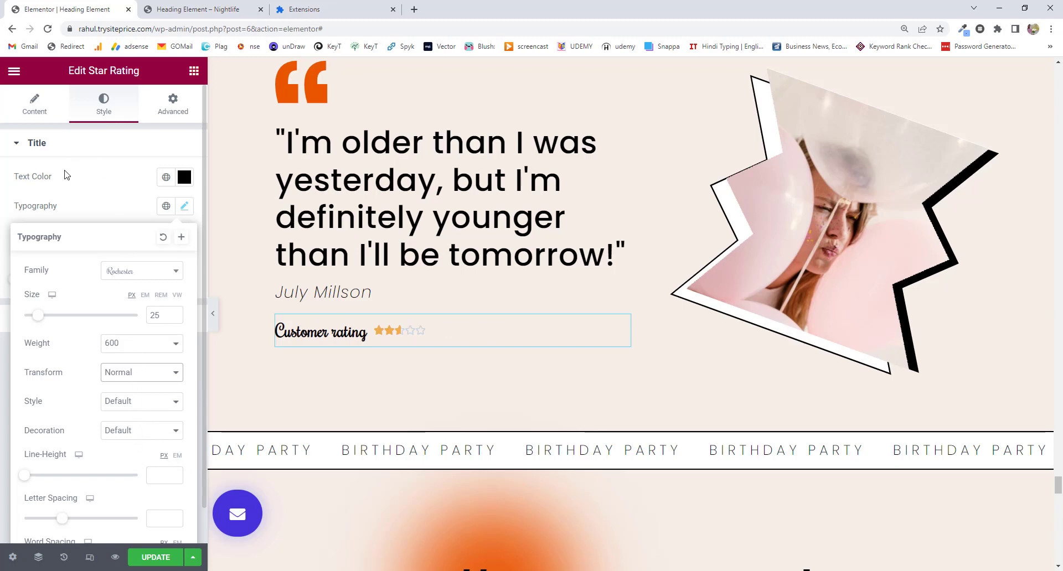
pyautogui.click(64, 207)
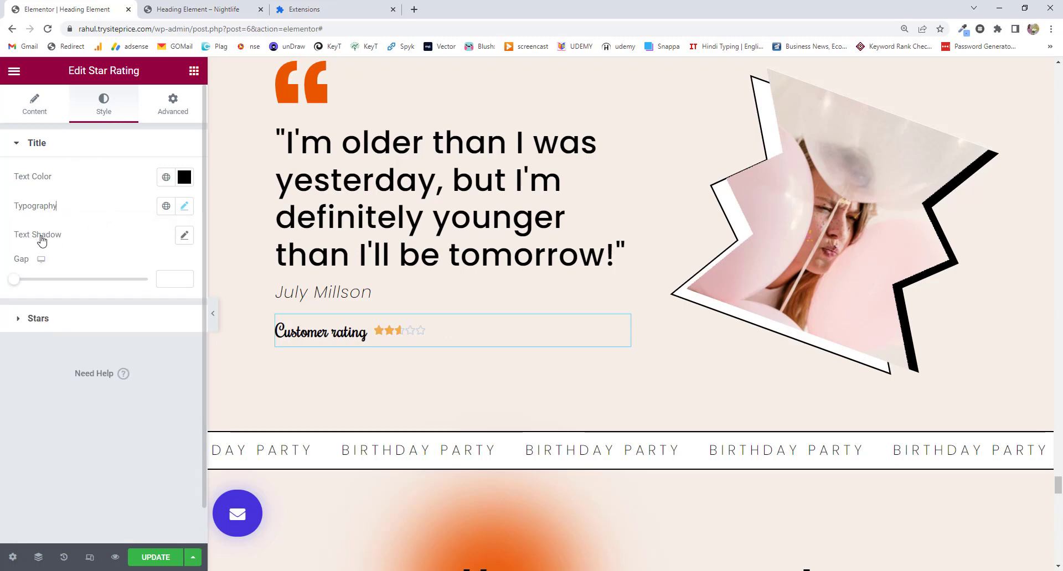
# Start a text shadow on the title and sample black from the page.
pyautogui.click(184, 236)
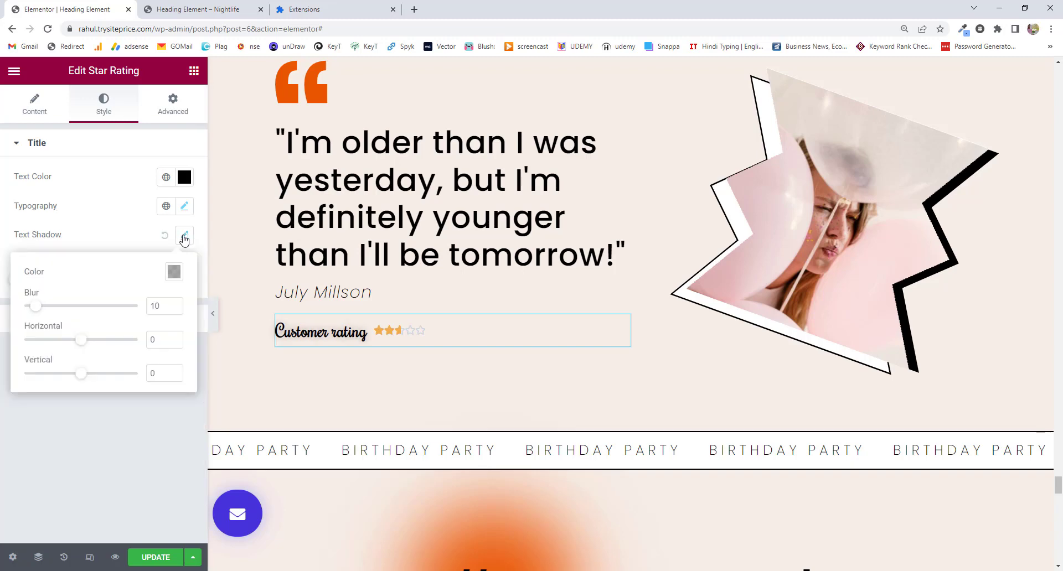
pyautogui.click(173, 272)
pyautogui.moveTo(166, 347); pyautogui.dragTo(145, 345)
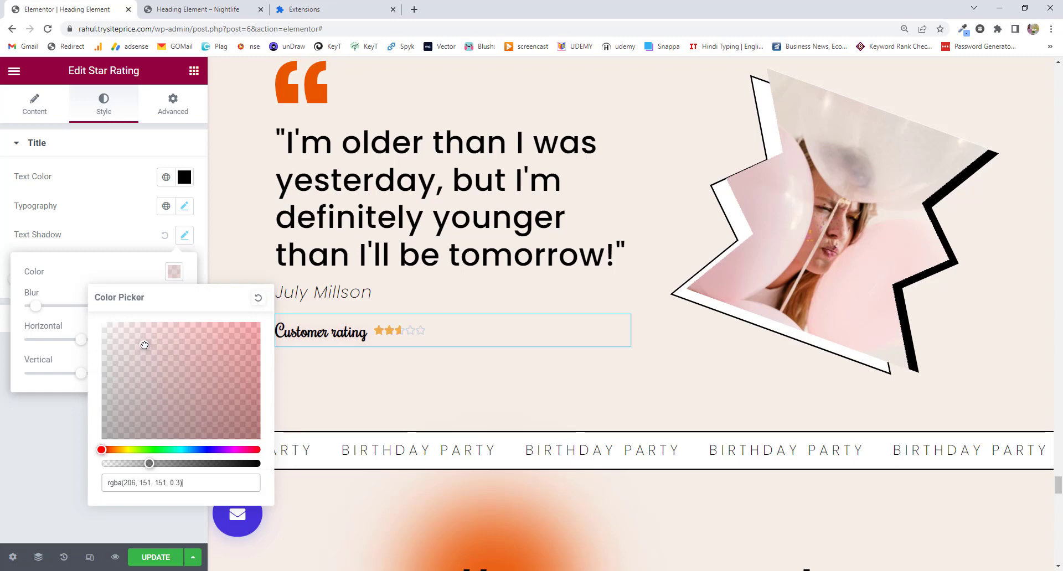
pyautogui.click(964, 32)
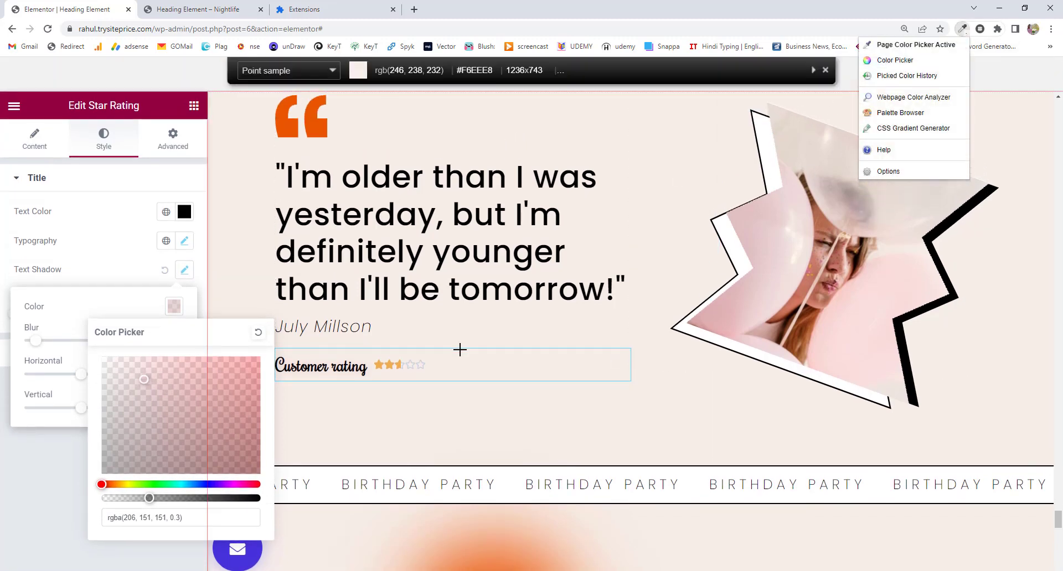
pyautogui.click(451, 534)
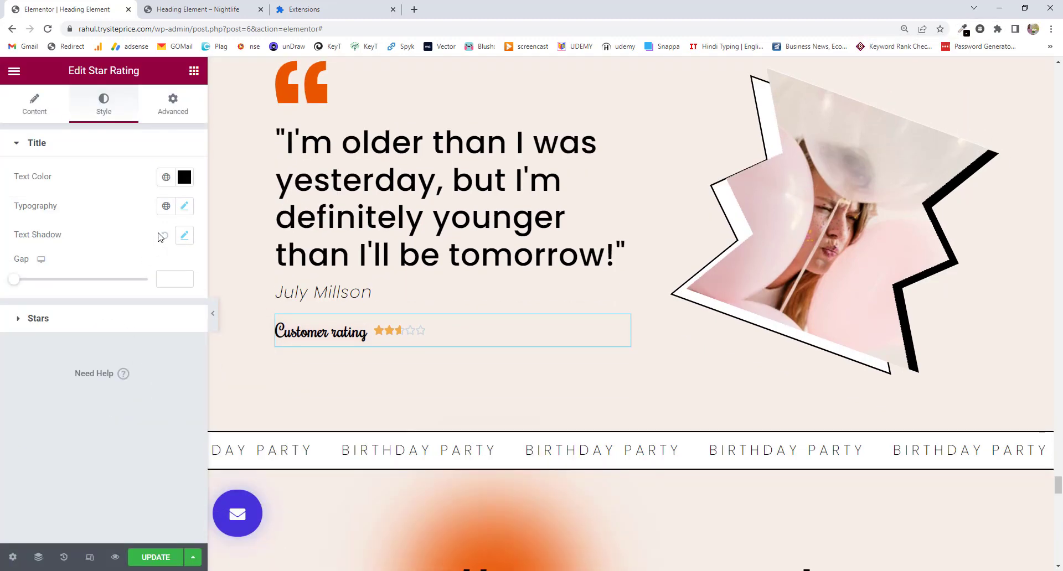
# Paste #000000 as the shadow colour and widen the title-to-stars gap to 23.
pyautogui.click(184, 235)
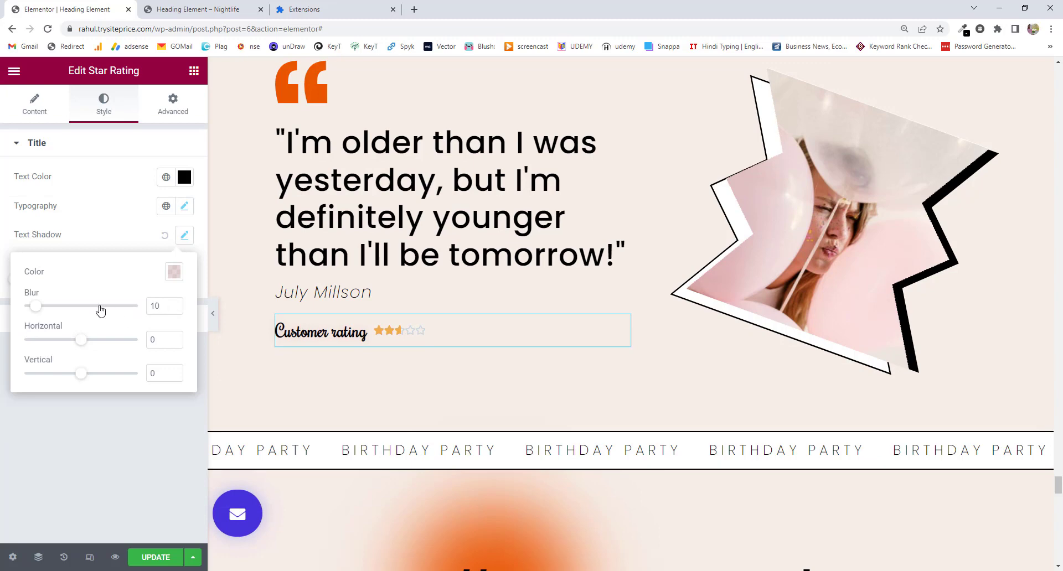
pyautogui.click(172, 275)
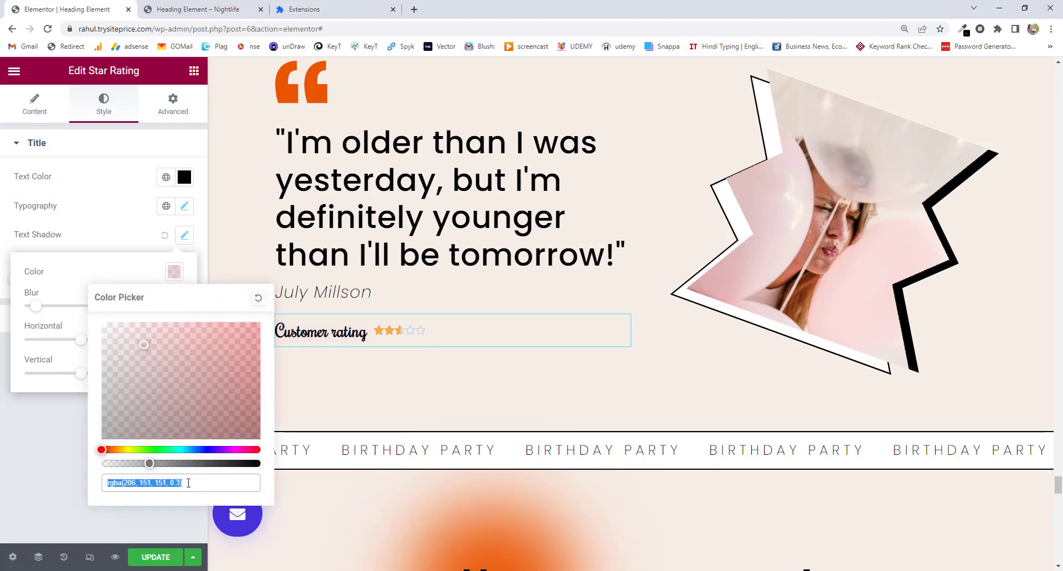
pyautogui.moveTo(182, 483); pyautogui.dragTo(106, 483)
pyautogui.rightClick(163, 483)
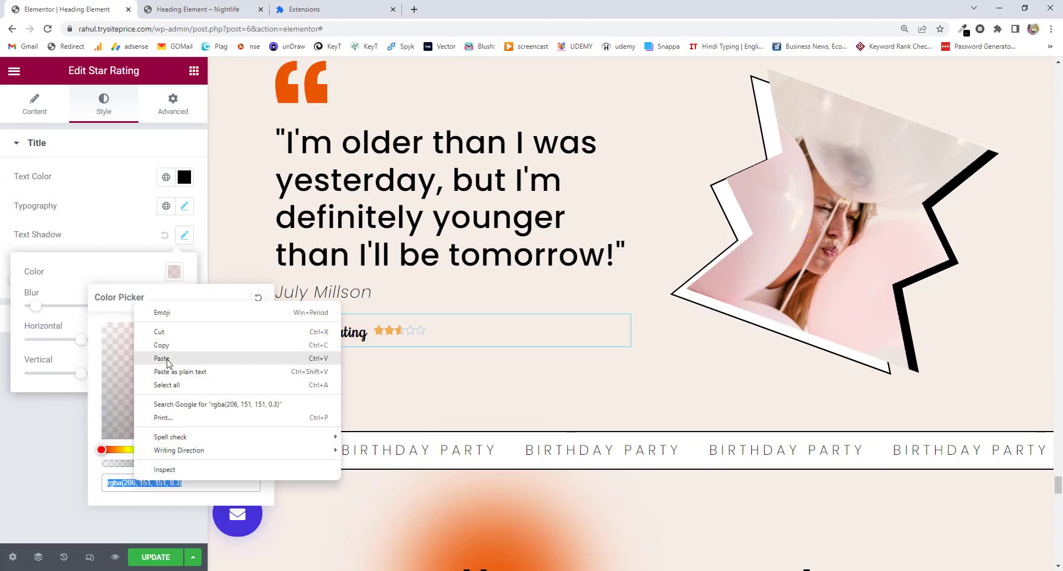
pyautogui.click(167, 359)
pyautogui.click(36, 424)
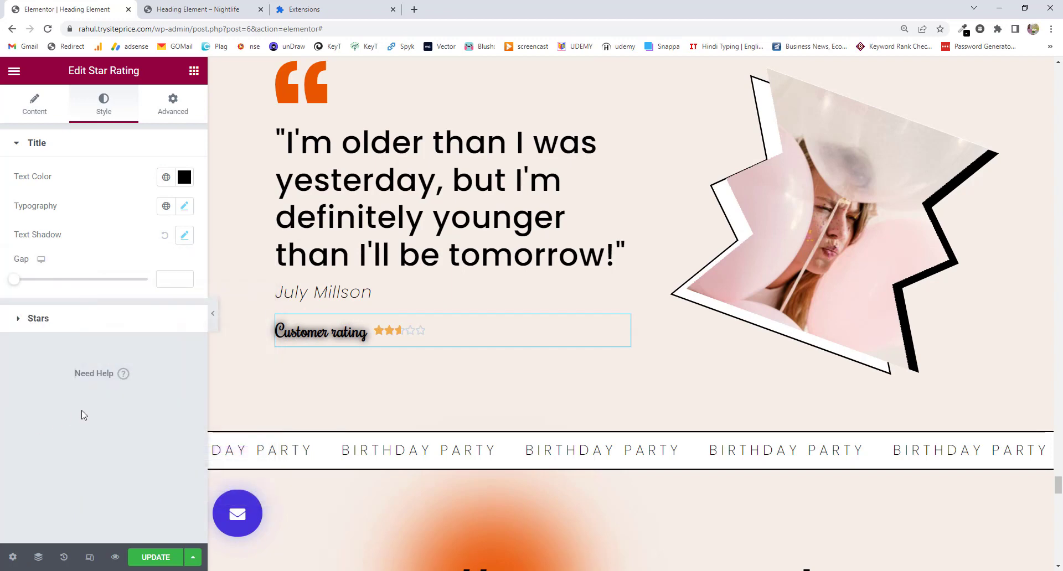
pyautogui.moveTo(18, 282); pyautogui.dragTo(94, 282)
# Enlarge the stars to size 32 and set their spacing to 21.
pyautogui.click(65, 327)
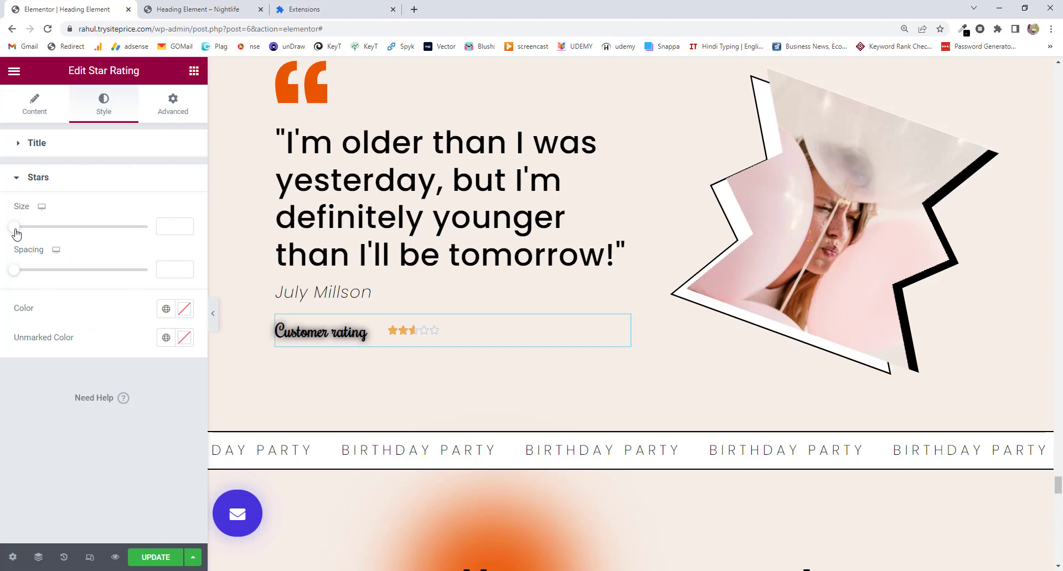
pyautogui.moveTo(15, 227); pyautogui.dragTo(51, 228)
pyautogui.moveTo(42, 211)
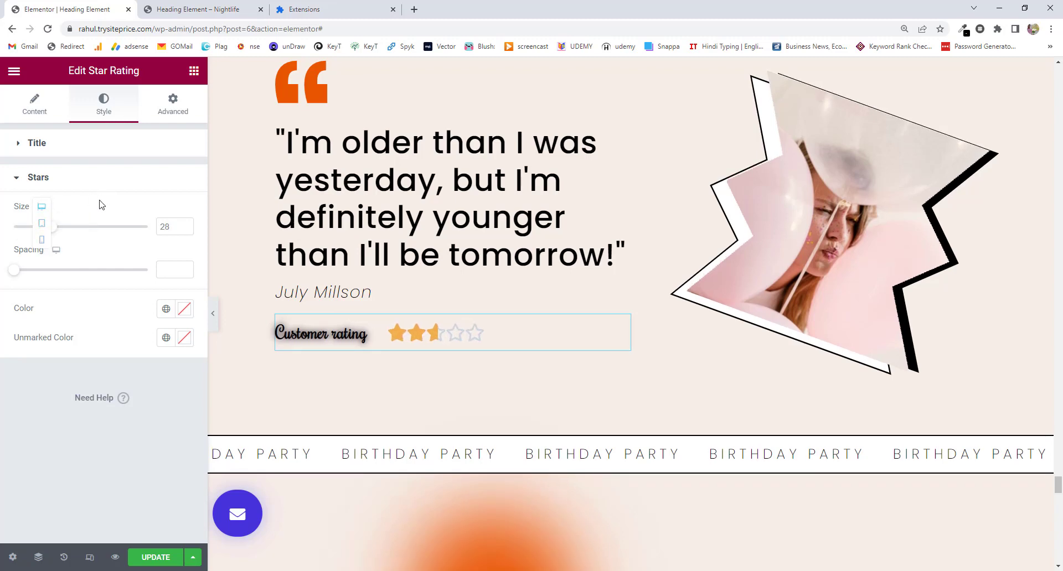
pyautogui.click(73, 178)
pyautogui.click(74, 182)
pyautogui.moveTo(53, 229); pyautogui.dragTo(58, 228)
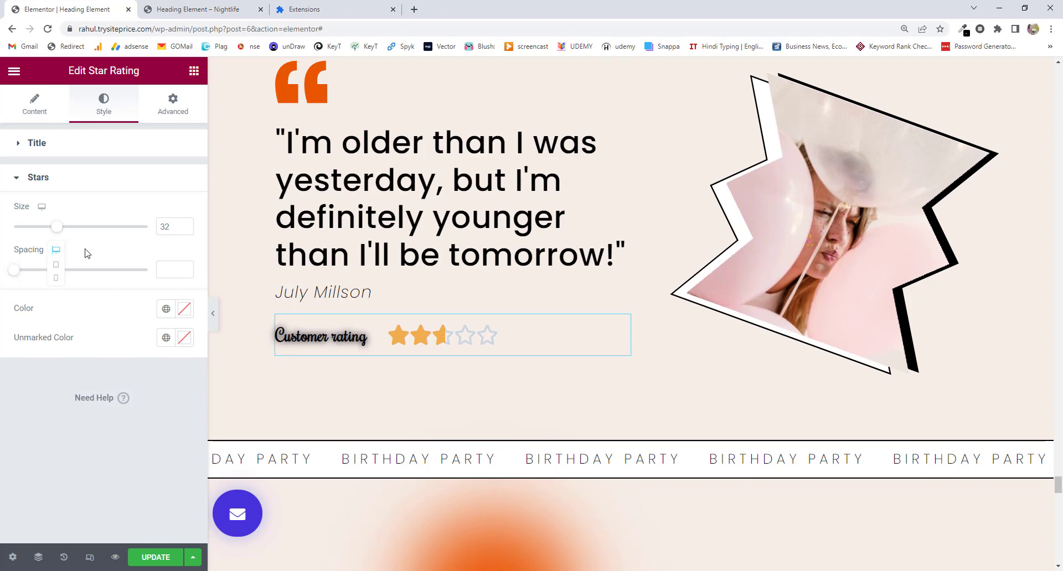
pyautogui.moveTo(15, 273); pyautogui.dragTo(70, 273)
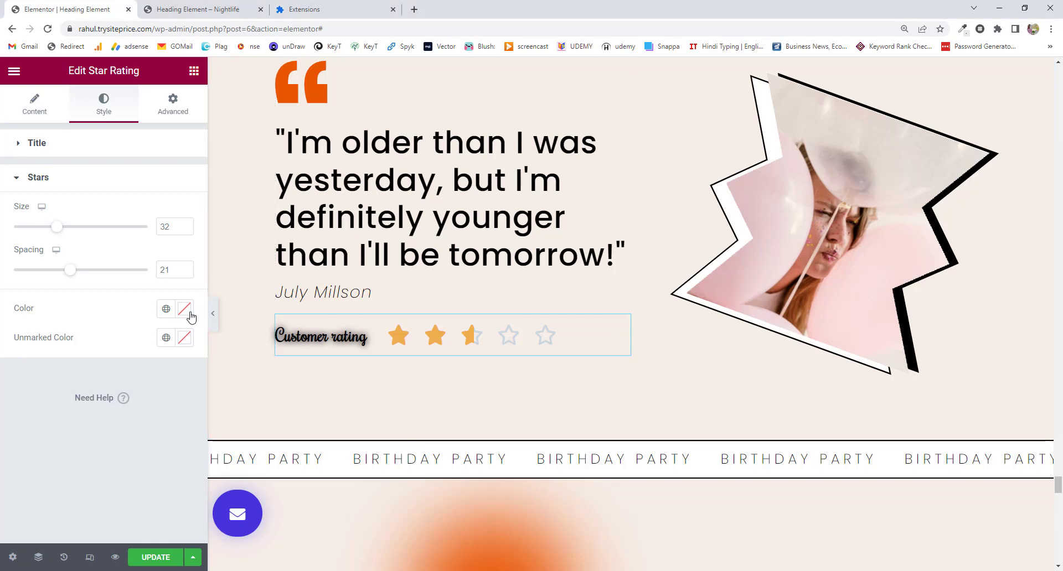
# Colour the rated stars orange #EA5501 and the unmarked stars black #000000.
pyautogui.click(184, 308)
pyautogui.hotkey('ctrl', 'v')
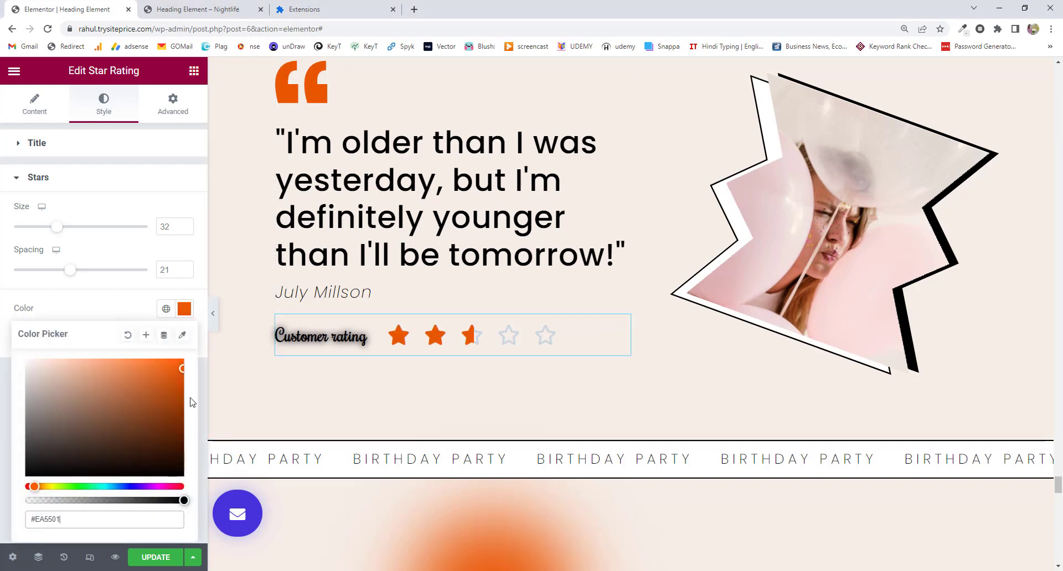
pyautogui.click(6, 489)
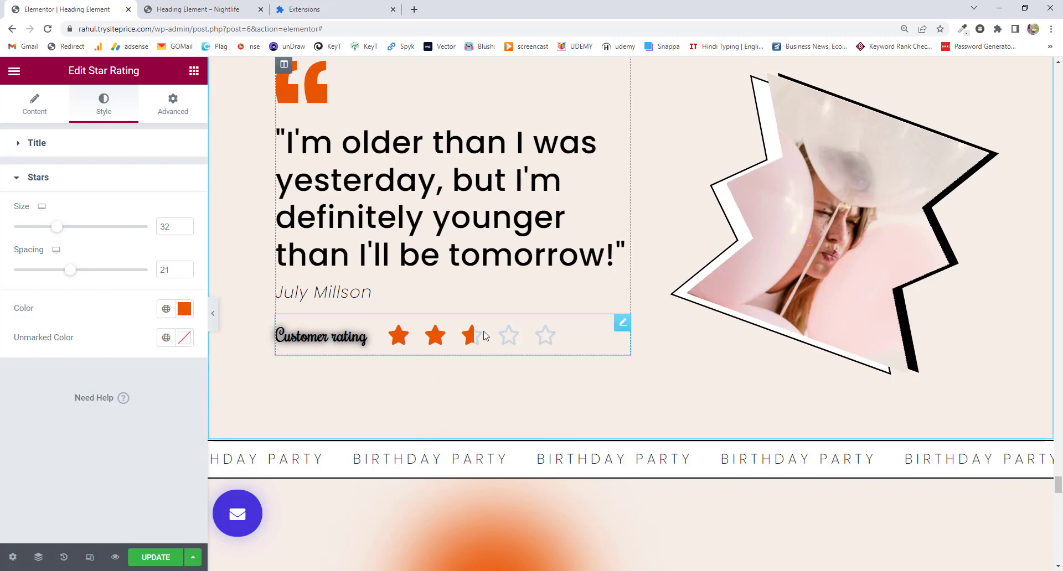
pyautogui.click(187, 344)
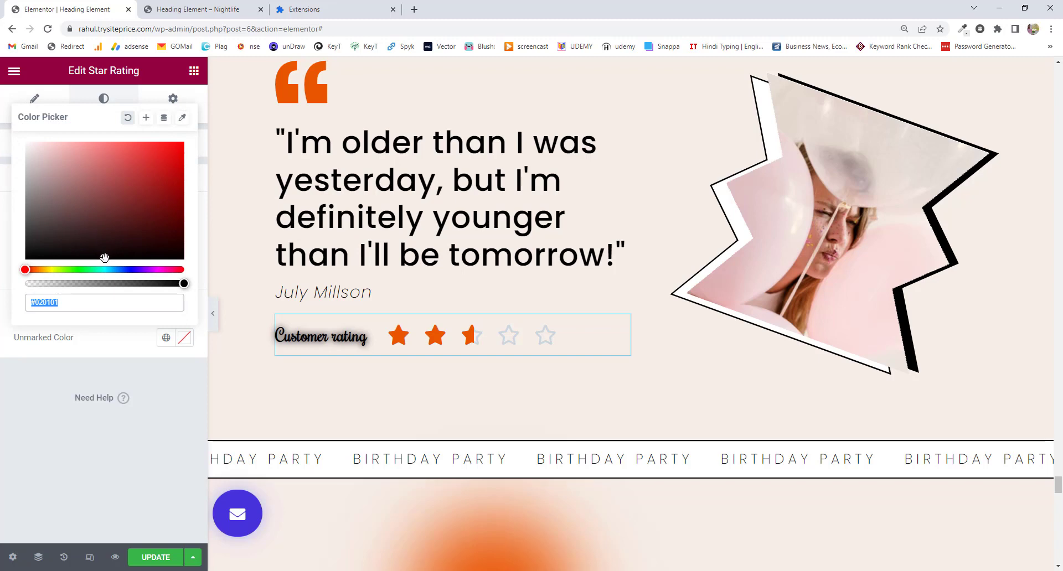
pyautogui.moveTo(104, 257); pyautogui.dragTo(182, 265)
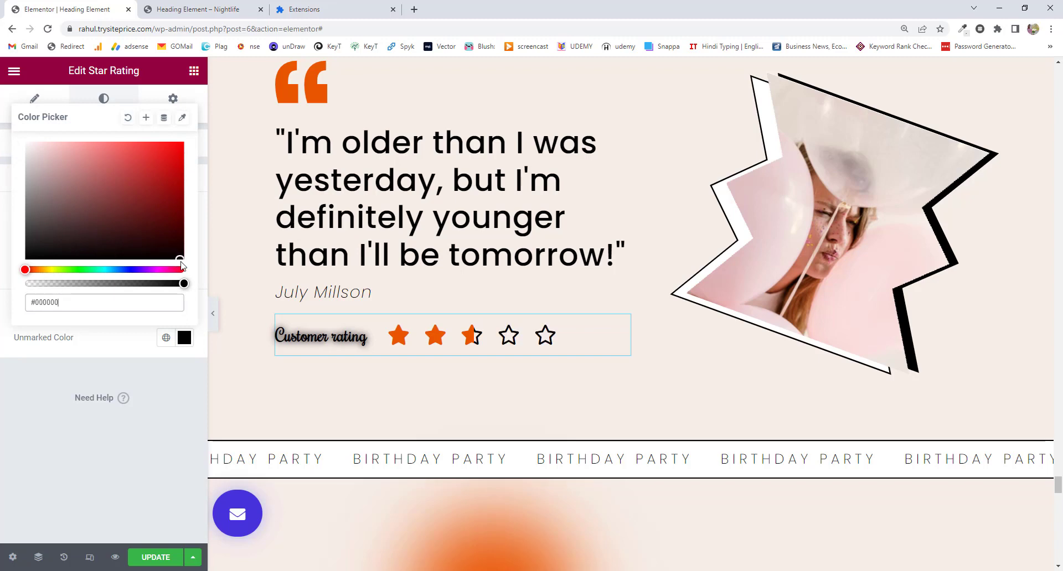
pyautogui.click(18, 437)
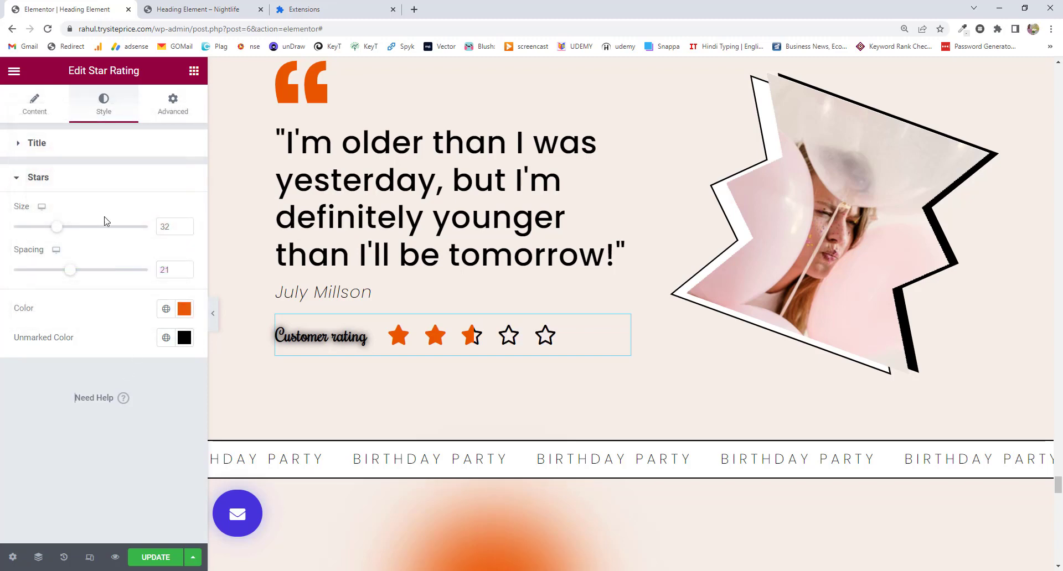
pyautogui.click(43, 107)
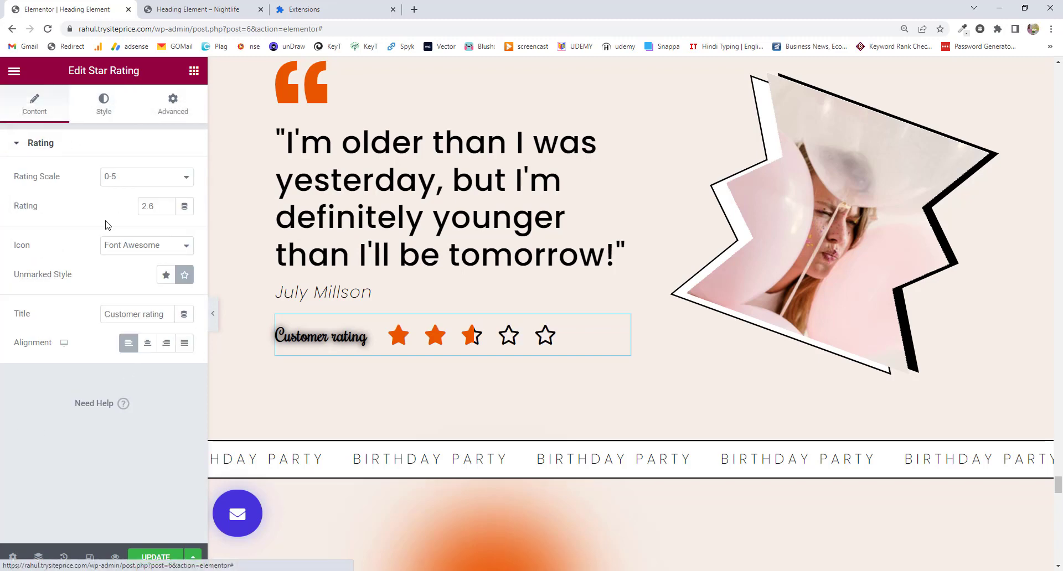
pyautogui.click(165, 280)
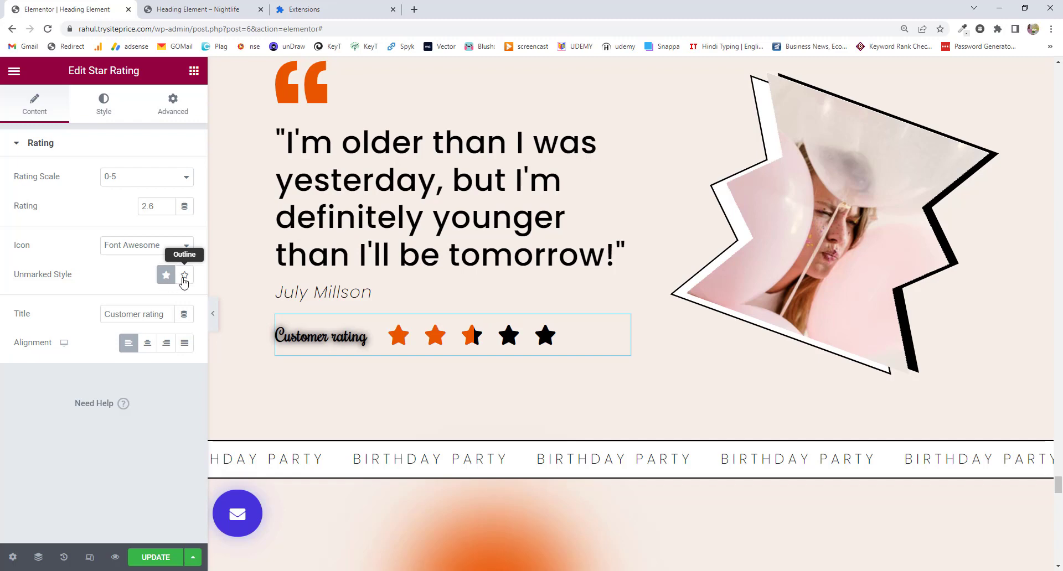
pyautogui.click(184, 279)
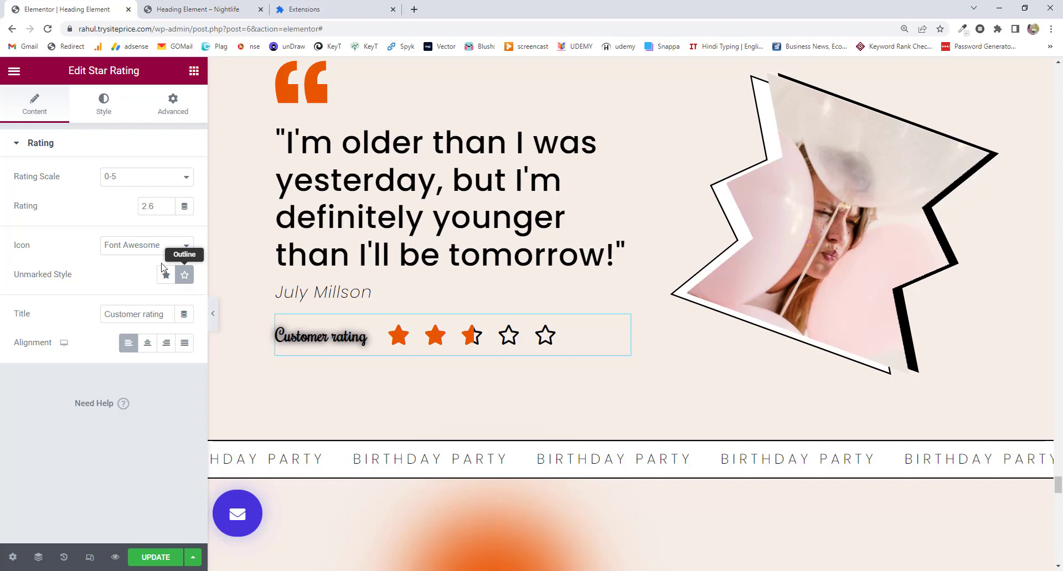
pyautogui.click(103, 105)
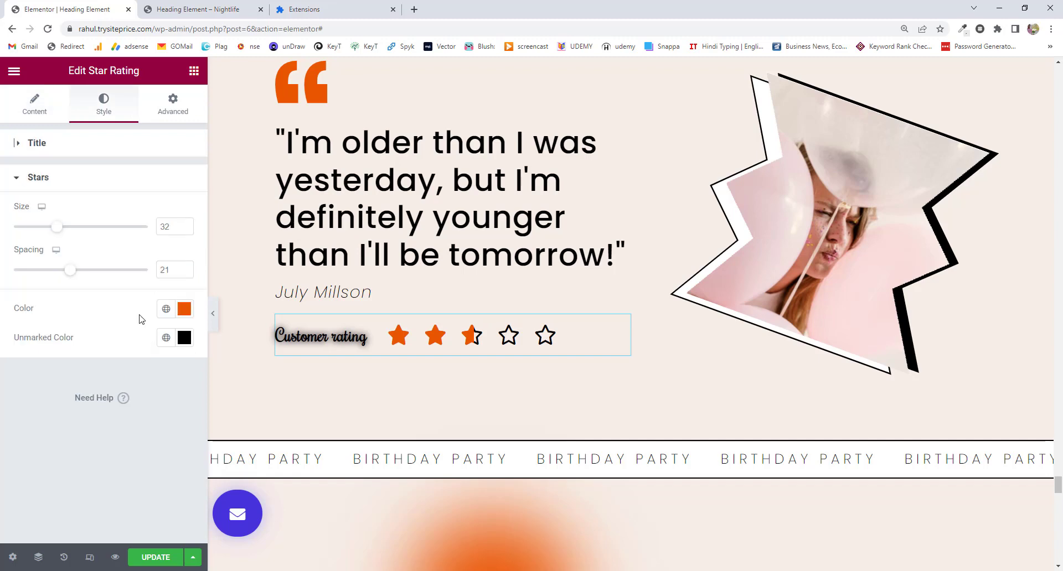
# Make the star rating Absolute, with horizontal offset 507 px and Z-index 2.
pyautogui.click(183, 117)
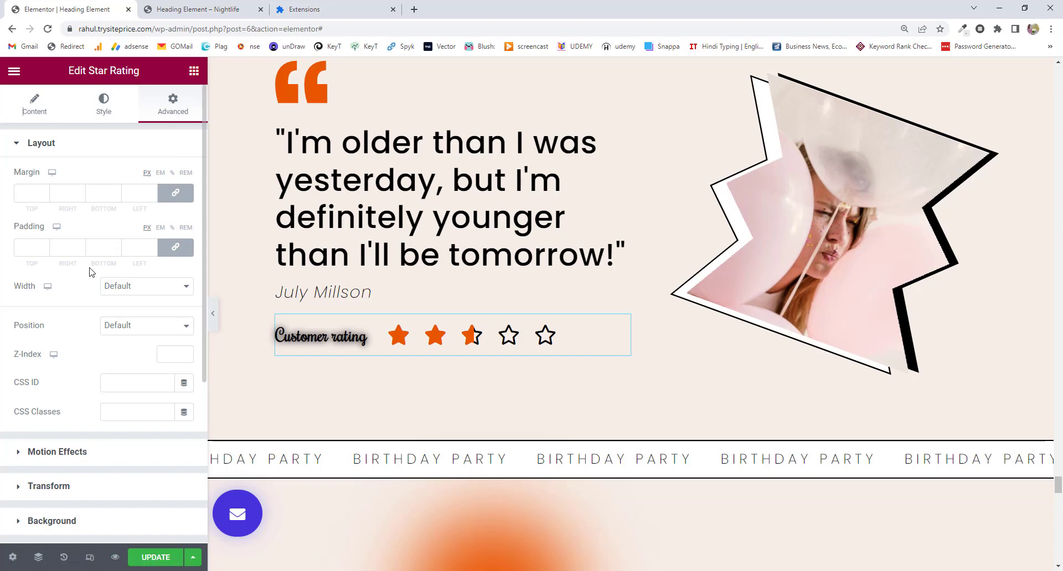
pyautogui.scroll(-1, 92, 271)
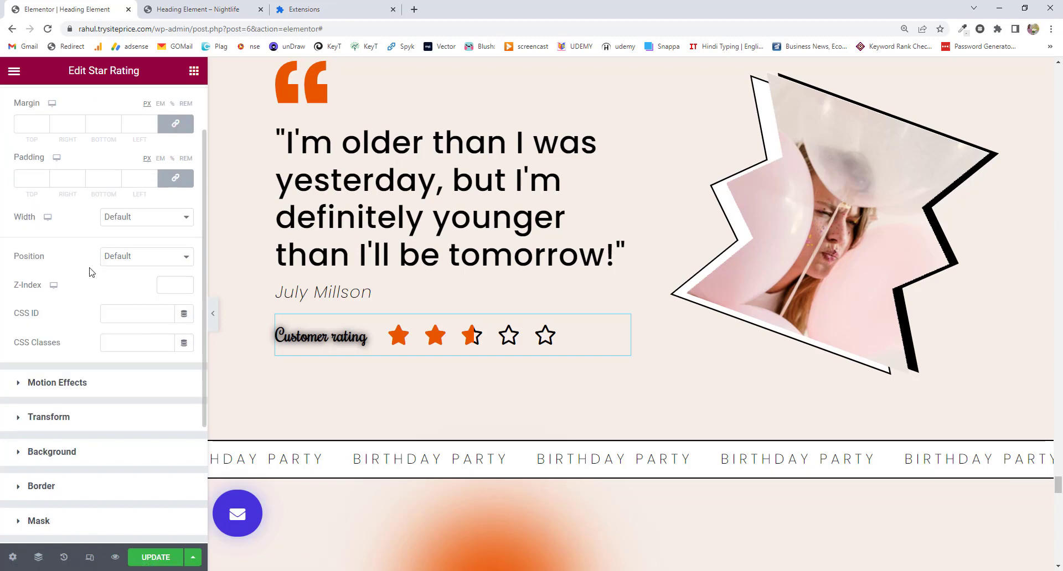
pyautogui.click(152, 258)
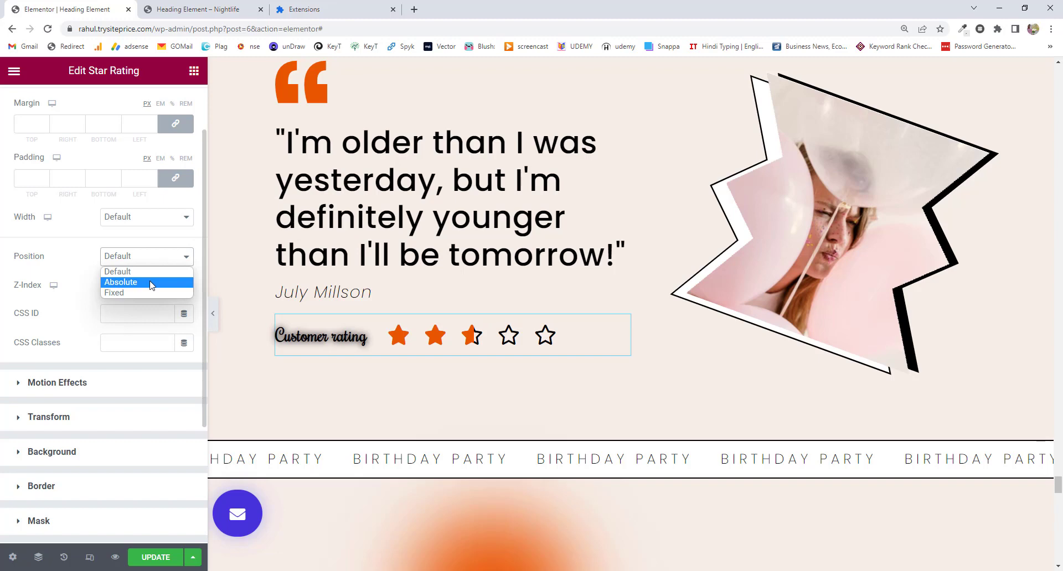
pyautogui.click(151, 283)
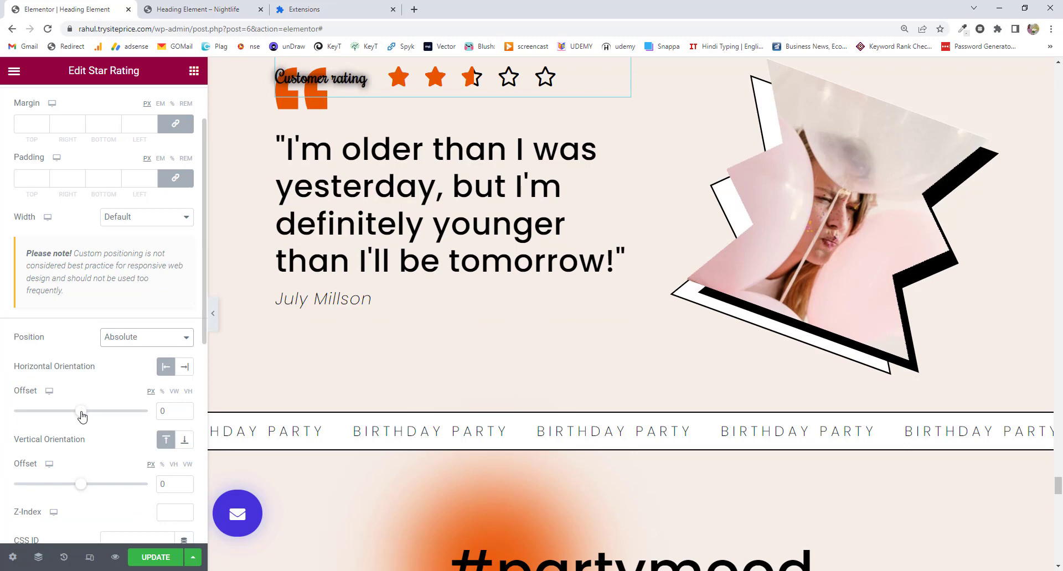
pyautogui.moveTo(82, 415); pyautogui.dragTo(116, 419)
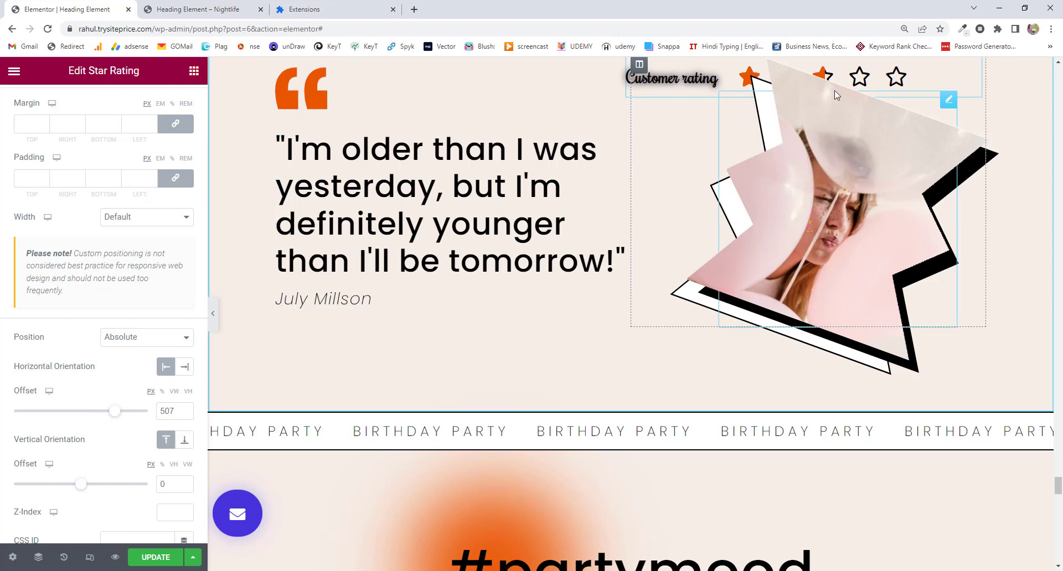
pyautogui.scroll(-3, 94, 368)
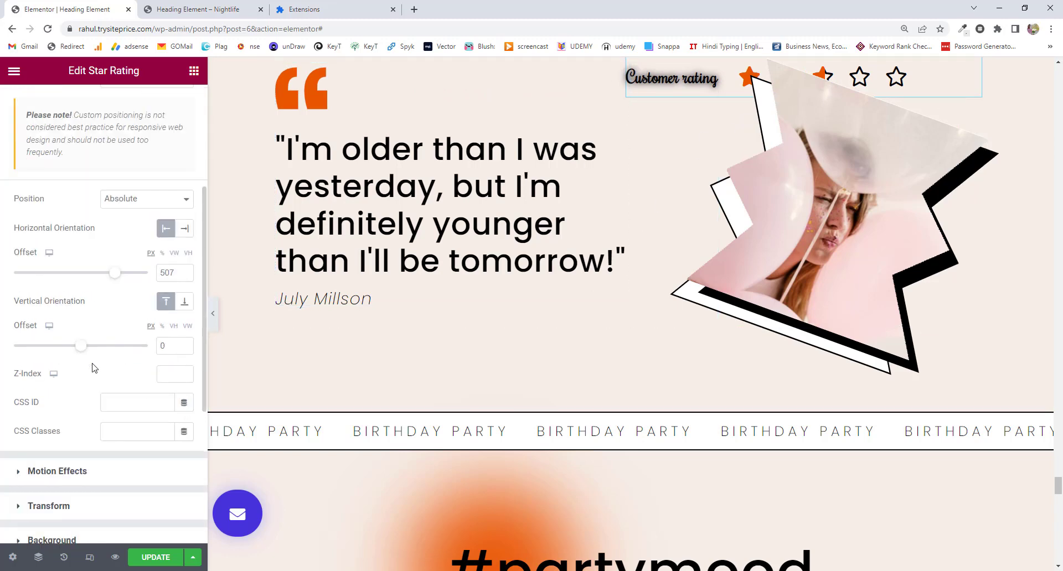
pyautogui.click(164, 376)
pyautogui.write('2')
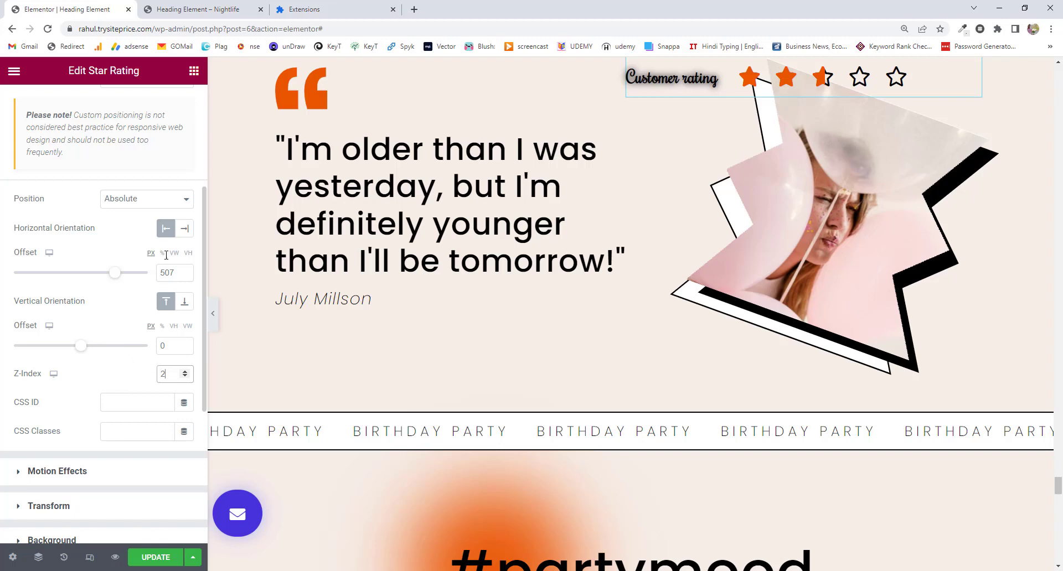
# Search Google for 'elementor z index' in a new tab, view a video result, then return to Elementor.
pyautogui.click(414, 9)
pyautogui.write('elementor z index')
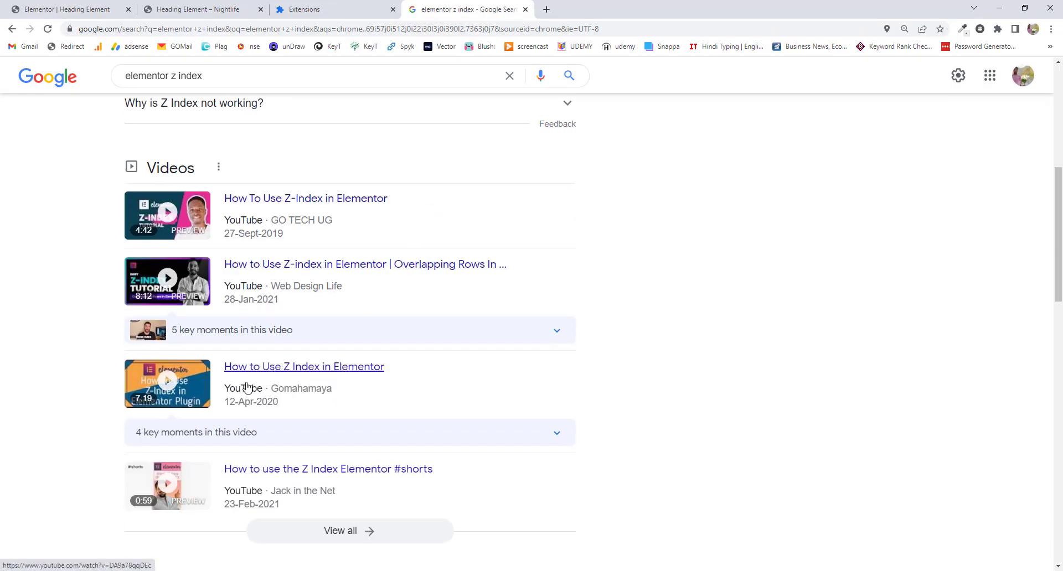
pyautogui.click(320, 372)
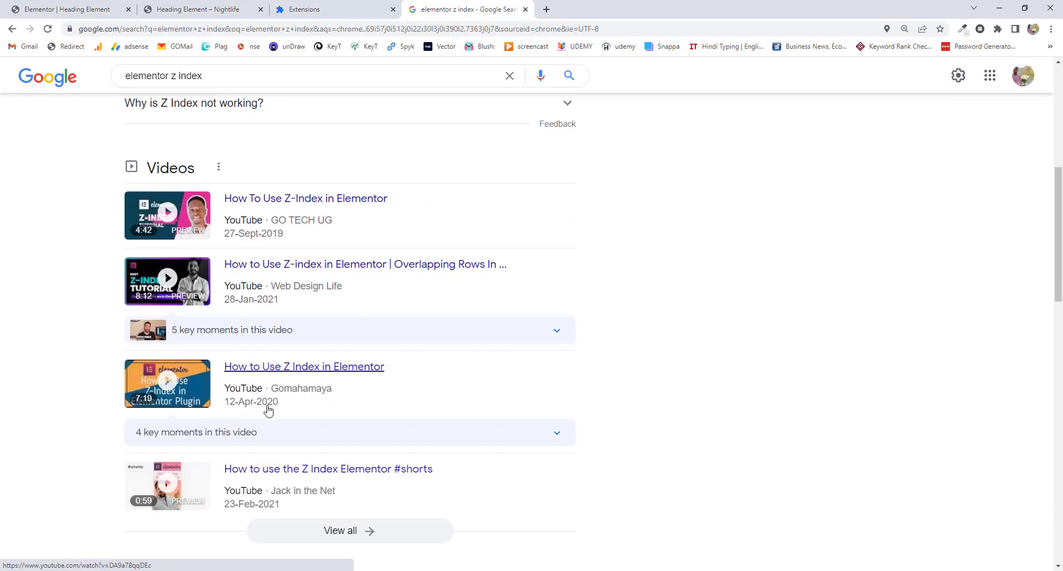
pyautogui.click(66, 10)
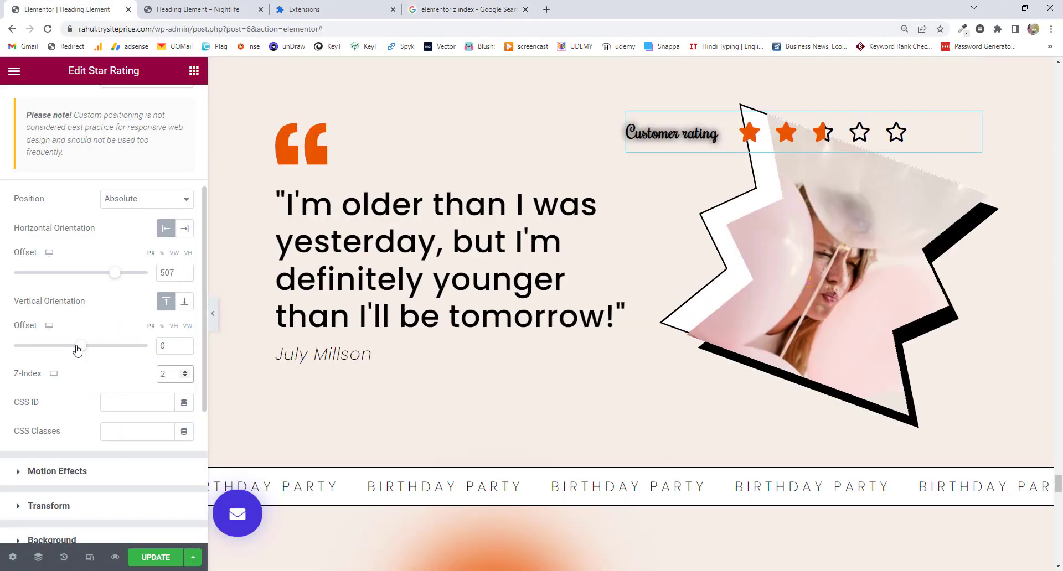
# Set the rating's vertical offset to 372 px so it overlaps the image's lower edge.
pyautogui.moveTo(80, 347); pyautogui.dragTo(105, 348)
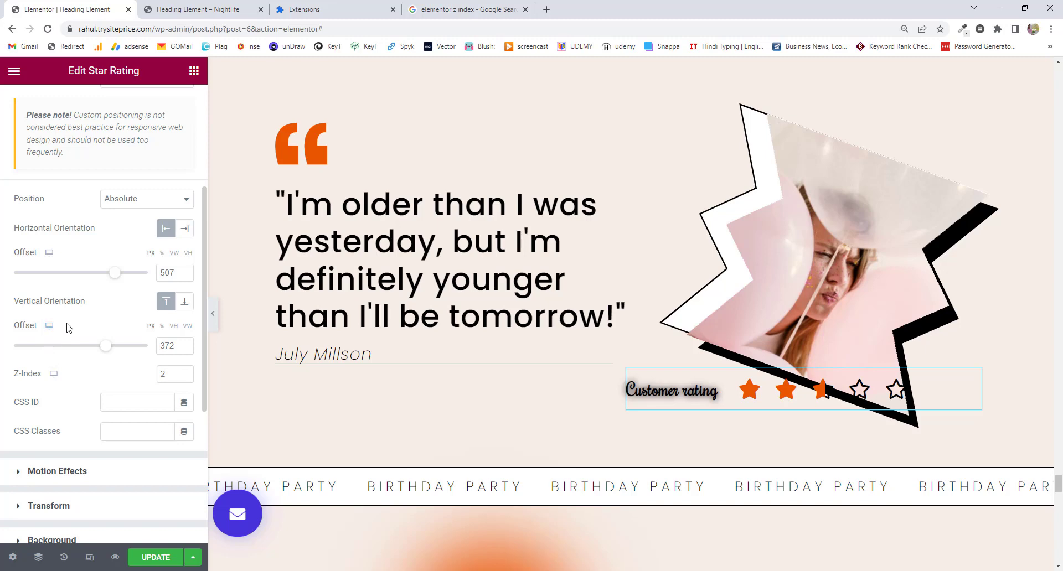
pyautogui.moveTo(50, 327)
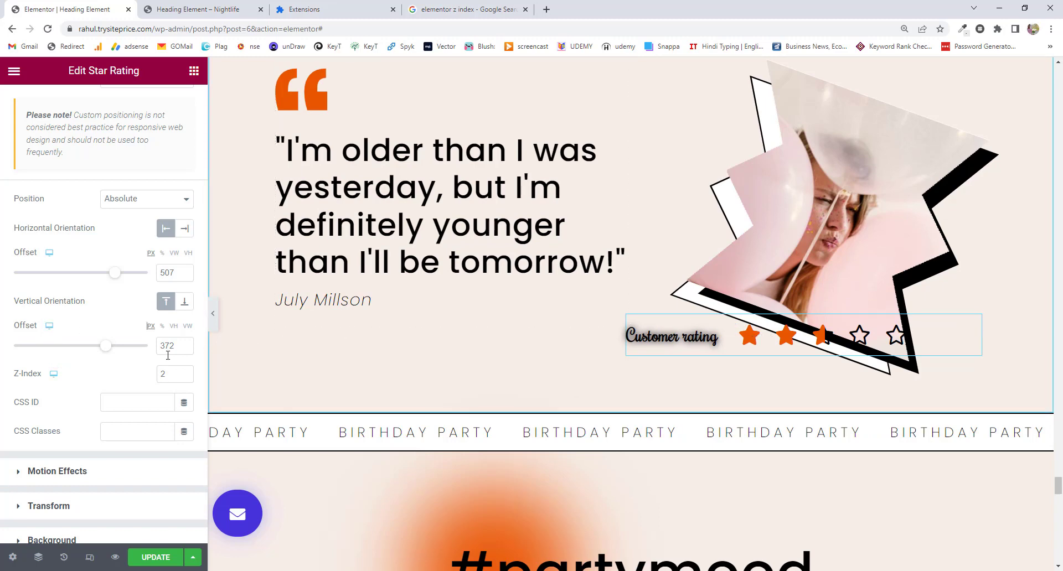
pyautogui.scroll(-1, 111, 365)
pyautogui.scroll(-1, 105, 354)
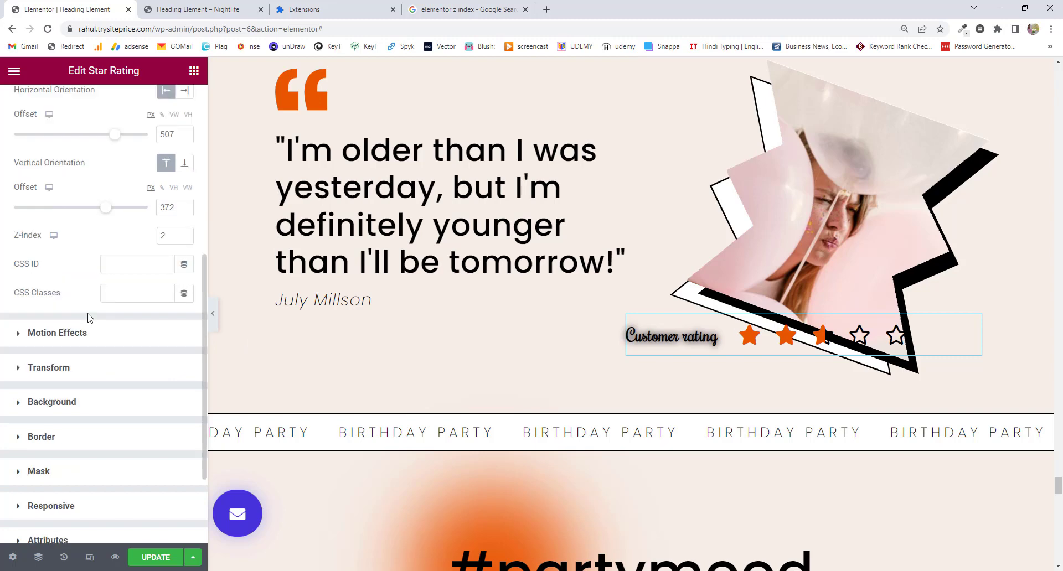
# Turn on scrolling effects with a vertical scroll narrowed to about a 55% viewport.
pyautogui.click(86, 335)
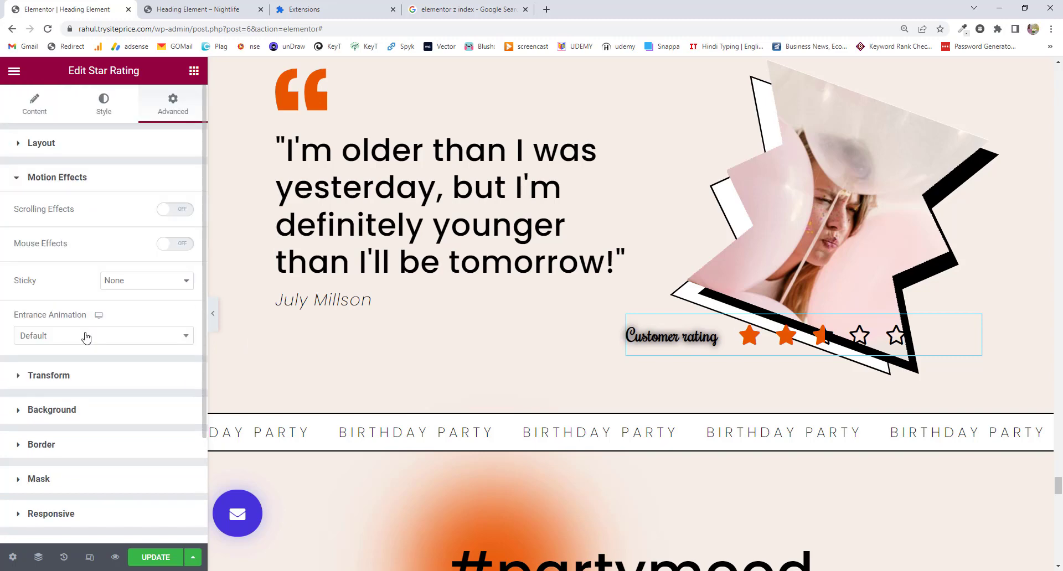
pyautogui.click(181, 216)
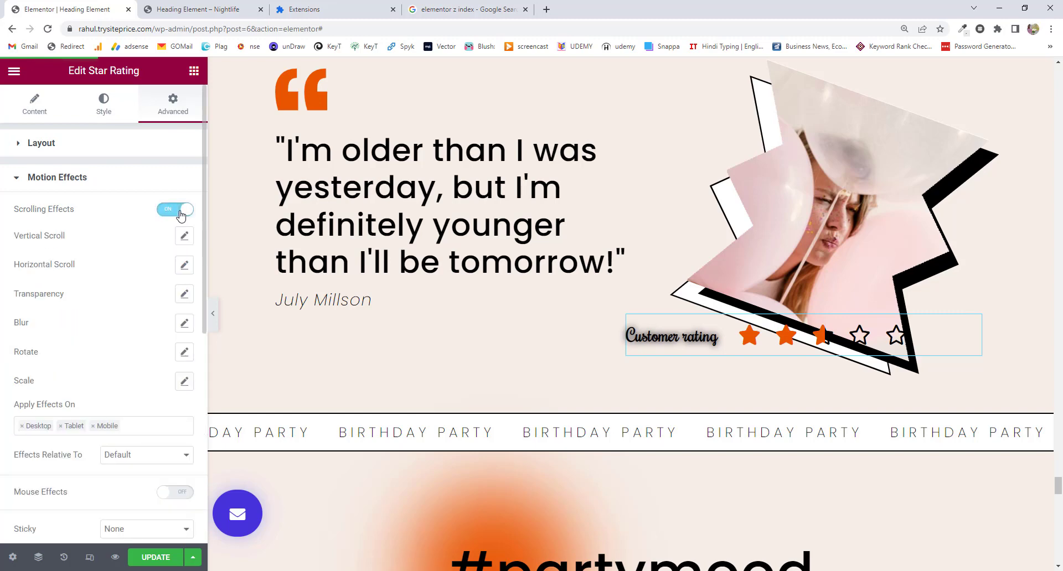
pyautogui.click(184, 236)
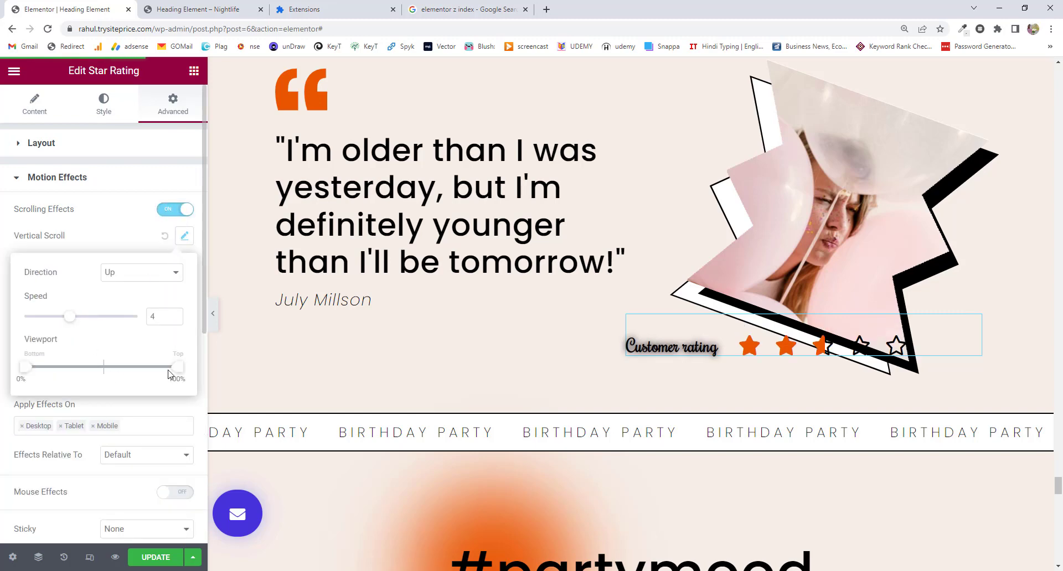
pyautogui.moveTo(170, 369); pyautogui.dragTo(106, 375)
pyautogui.scroll(-3, 532, 339)
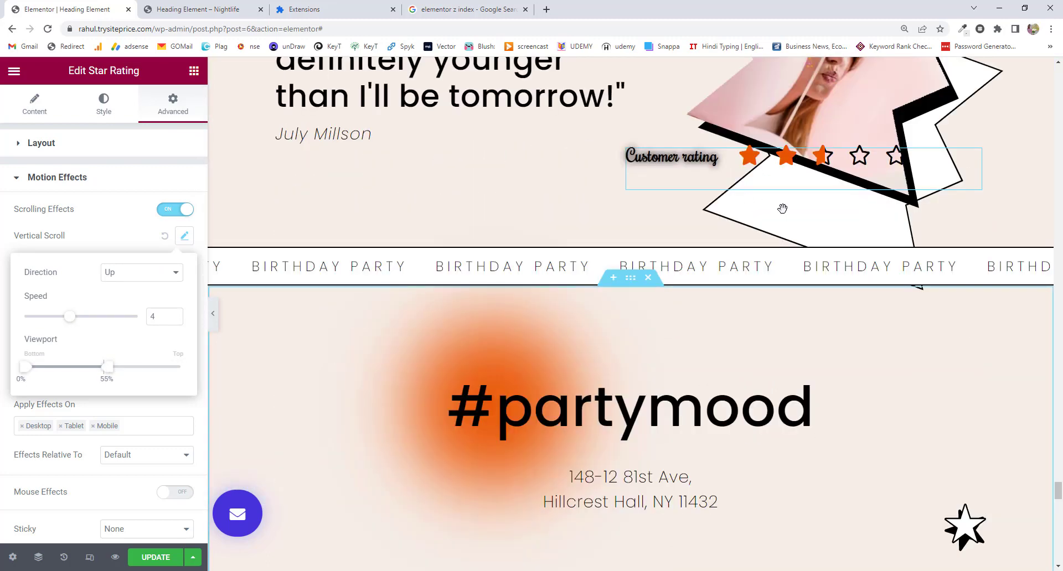
pyautogui.click(18, 242)
# Add a horizontal scroll with a narrowed viewport and a rotate effect.
pyautogui.click(184, 265)
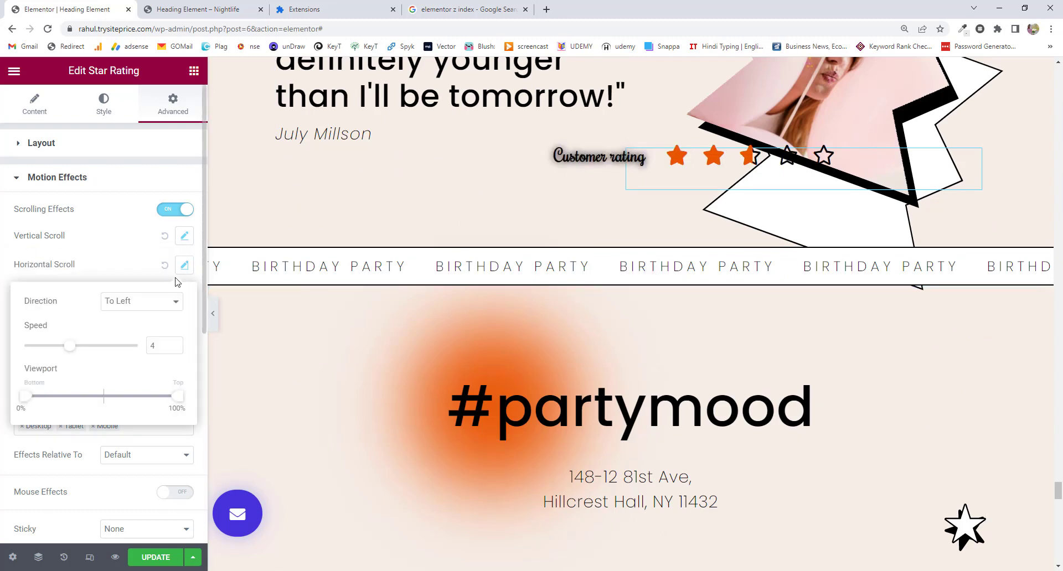
pyautogui.moveTo(167, 400); pyautogui.dragTo(106, 398)
pyautogui.click(8, 248)
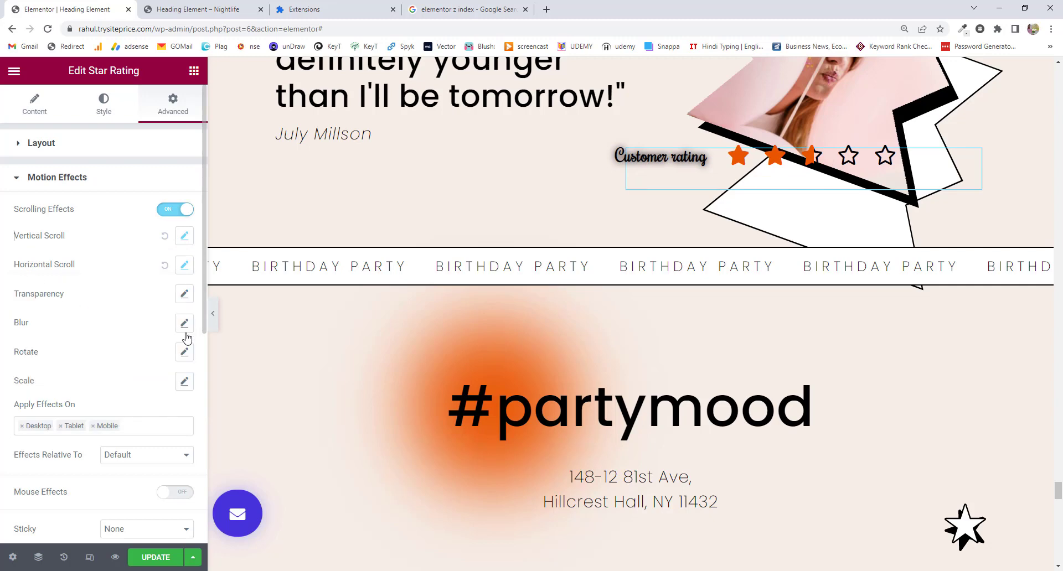
pyautogui.click(184, 352)
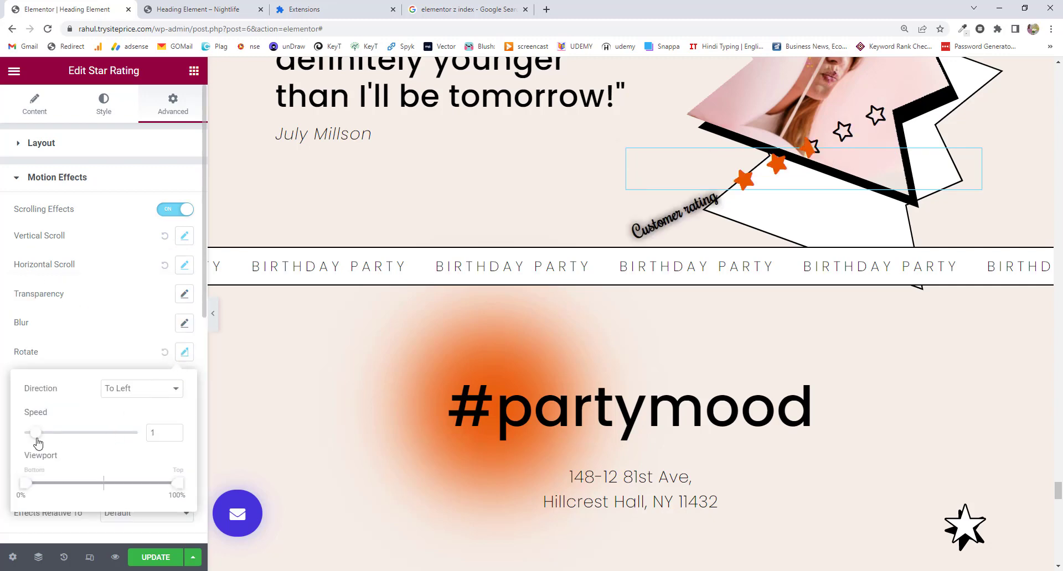
pyautogui.click(25, 322)
# Clear the 'Customer rating' title and lower the rating to a vertical offset of 434 px.
pyautogui.click(35, 113)
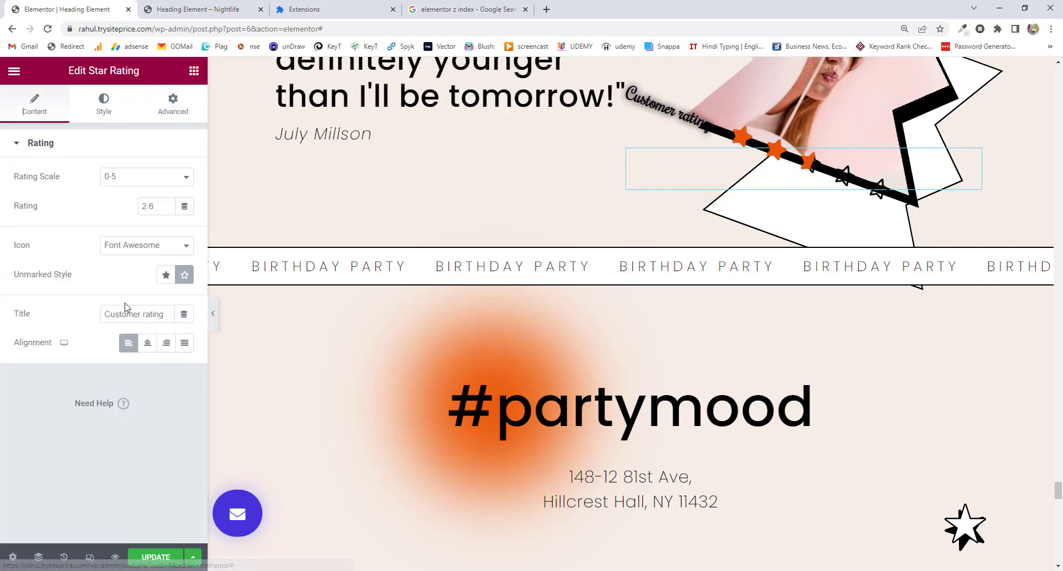
pyautogui.moveTo(166, 314); pyautogui.dragTo(82, 314)
pyautogui.press('BackSpace')
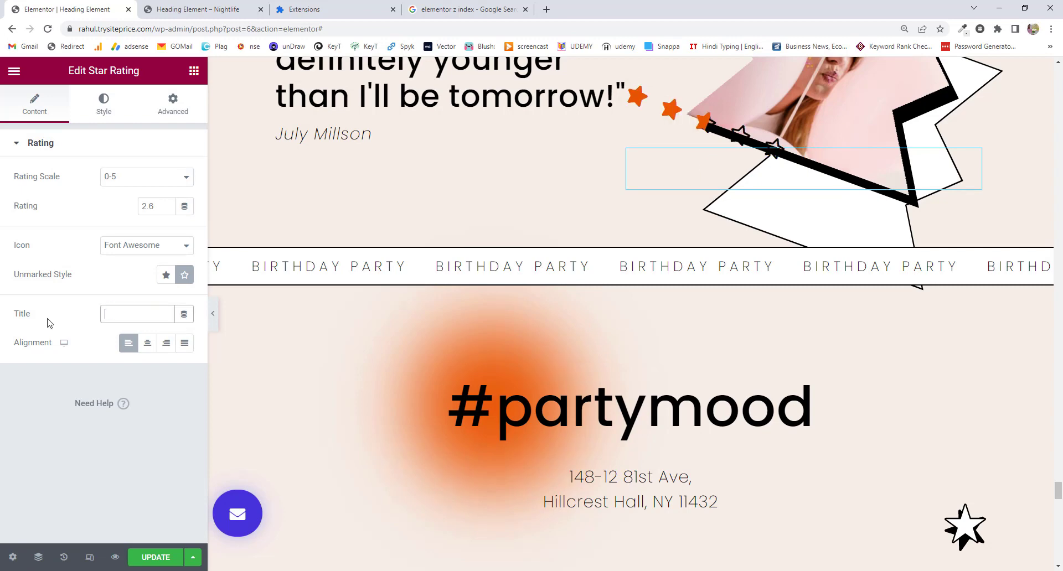
pyautogui.click(169, 106)
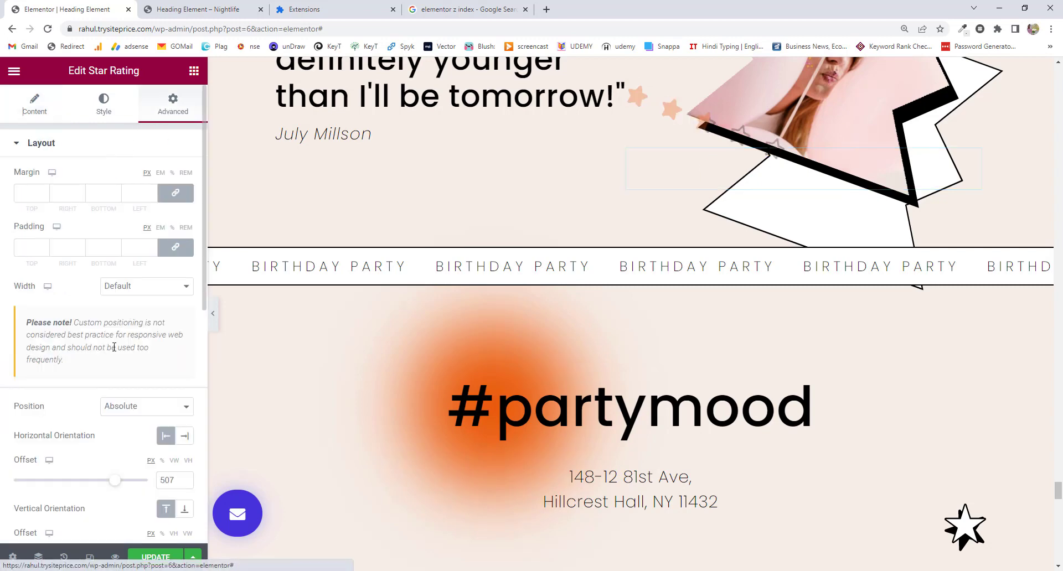
pyautogui.scroll(-4, 114, 357)
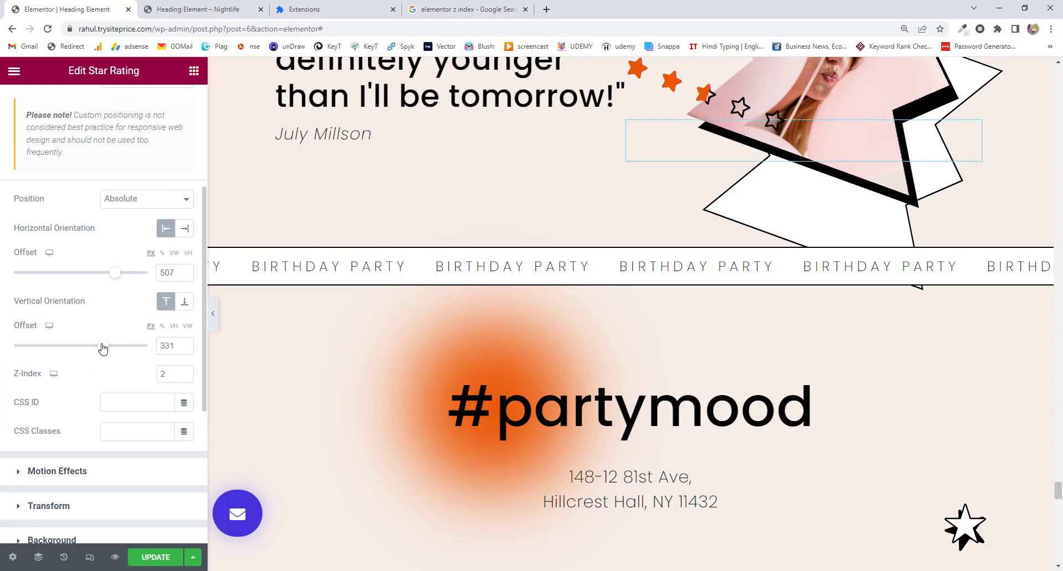
pyautogui.moveTo(109, 350); pyautogui.dragTo(111, 349)
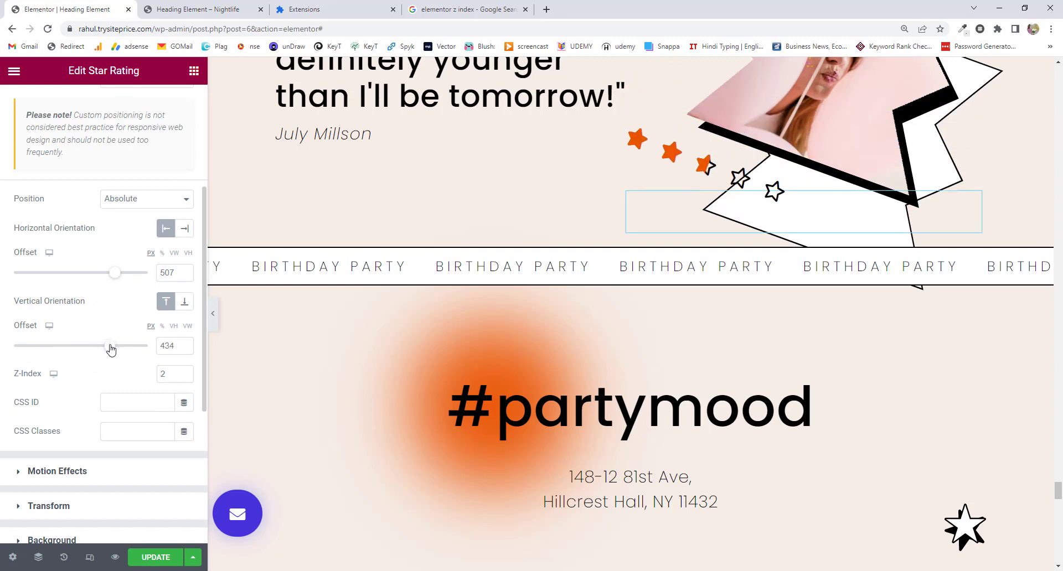
pyautogui.scroll(-4, 111, 348)
# Give the star rating a transform offset of X 85 px and Y -24 px.
pyautogui.click(81, 302)
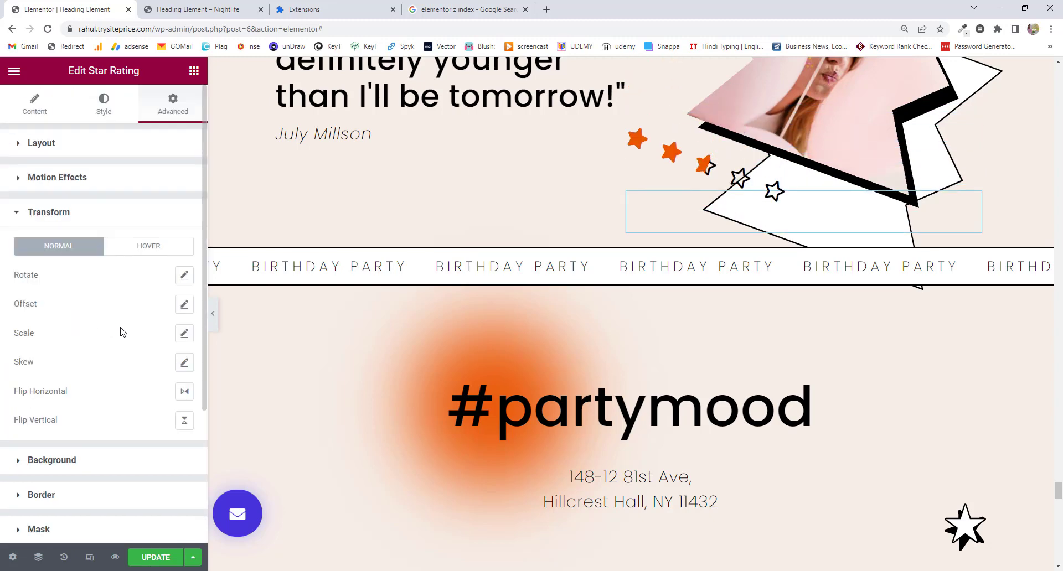
pyautogui.click(184, 304)
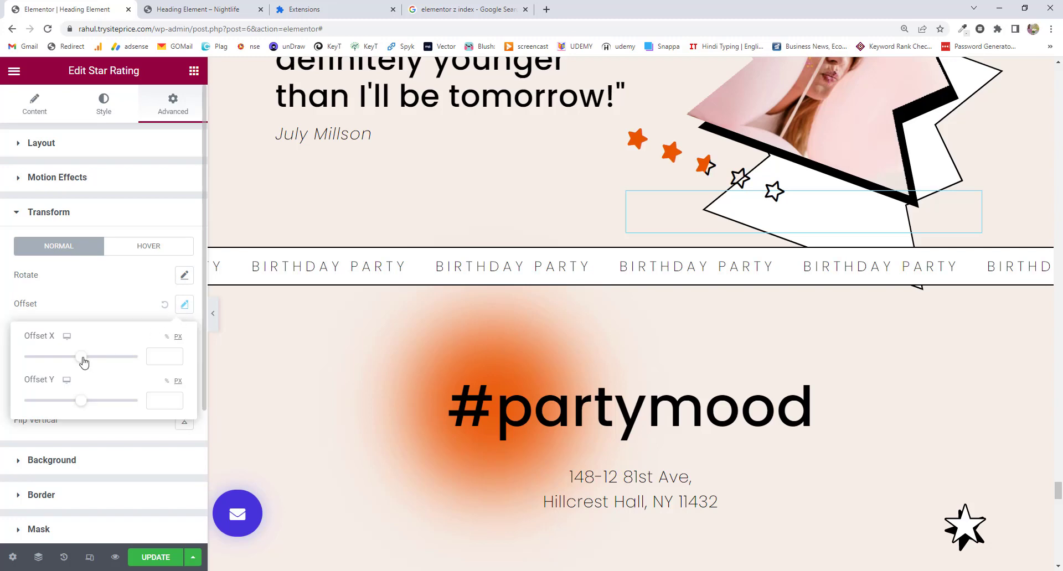
pyautogui.moveTo(82, 363); pyautogui.dragTo(87, 361)
pyautogui.moveTo(80, 407); pyautogui.dragTo(84, 405)
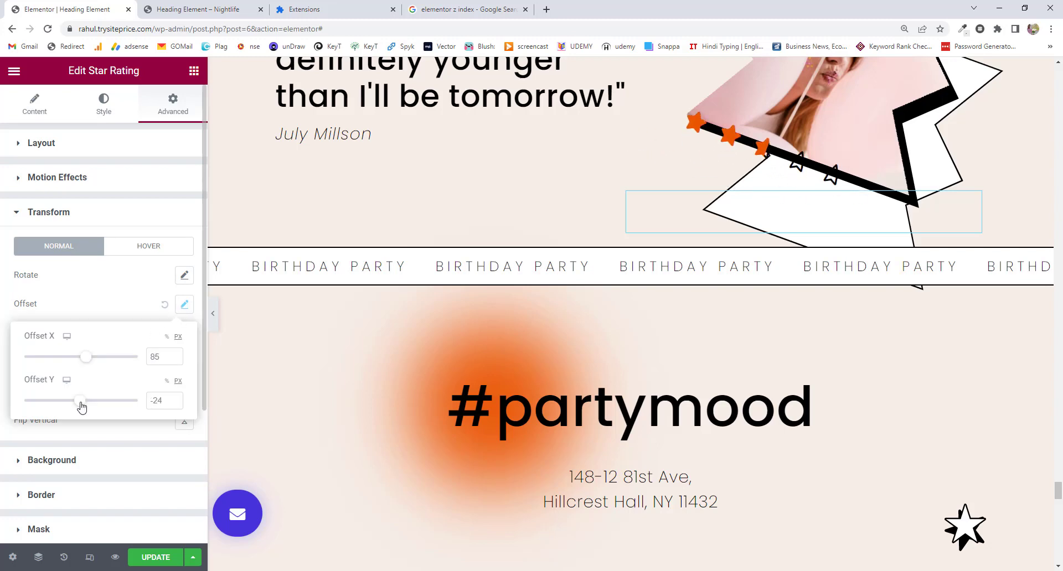
pyautogui.scroll(3, 591, 341)
pyautogui.scroll(-1, 591, 341)
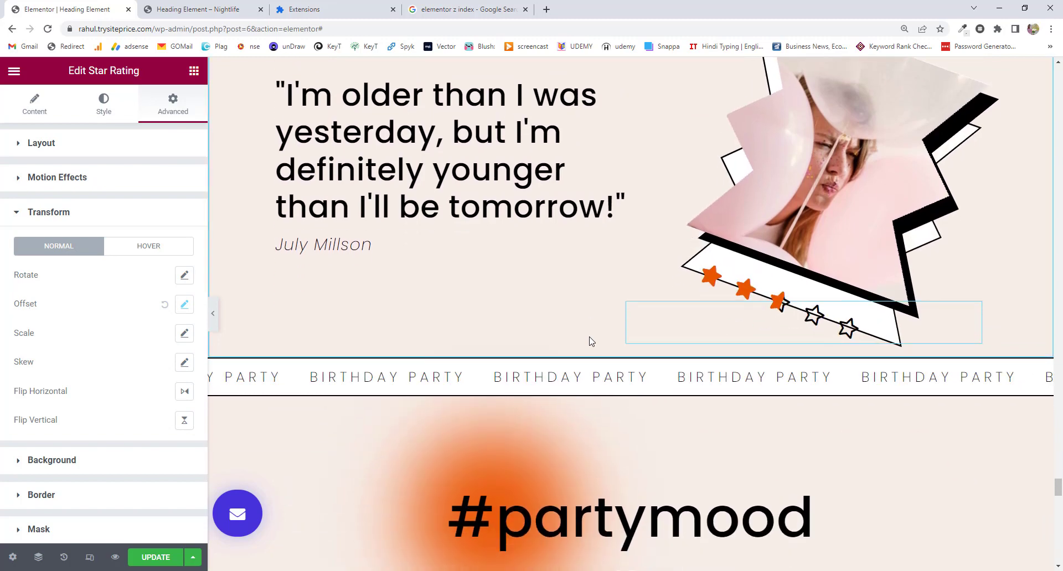
pyautogui.scroll(2, 591, 341)
pyautogui.scroll(-4, 590, 338)
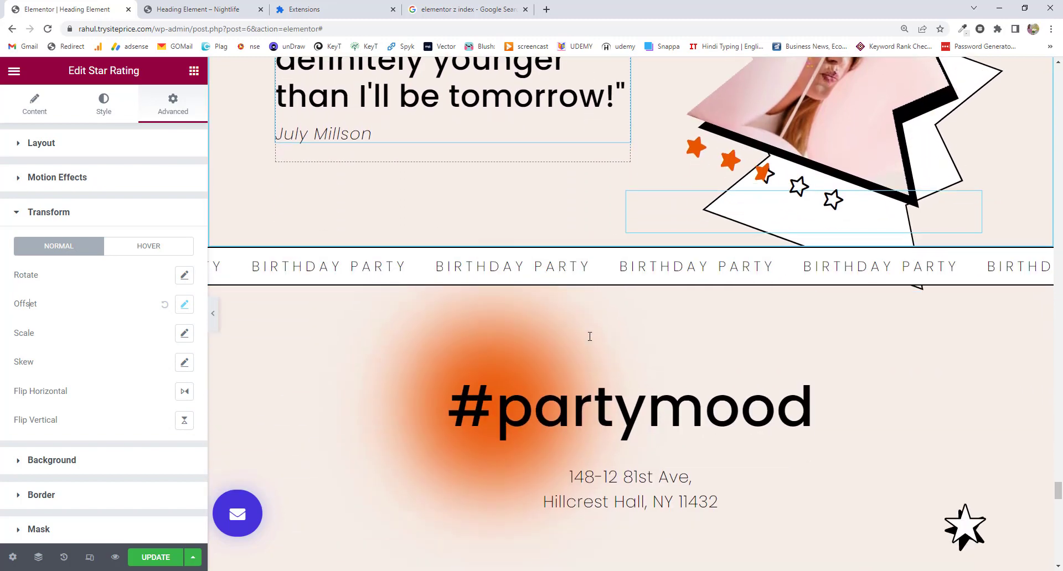
pyautogui.scroll(5, 590, 336)
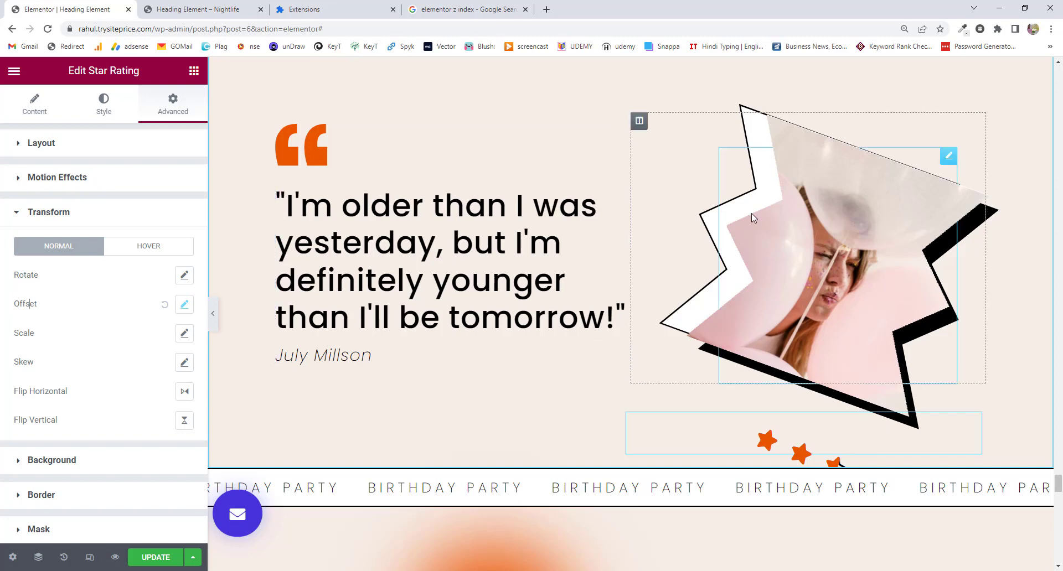
pyautogui.scroll(-2, 752, 214)
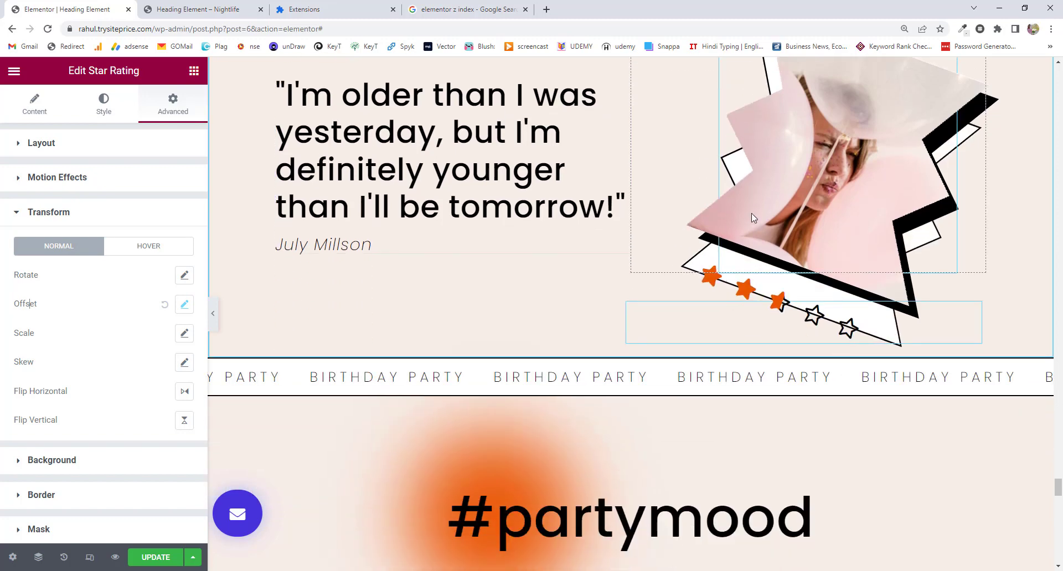
pyautogui.scroll(1, 752, 214)
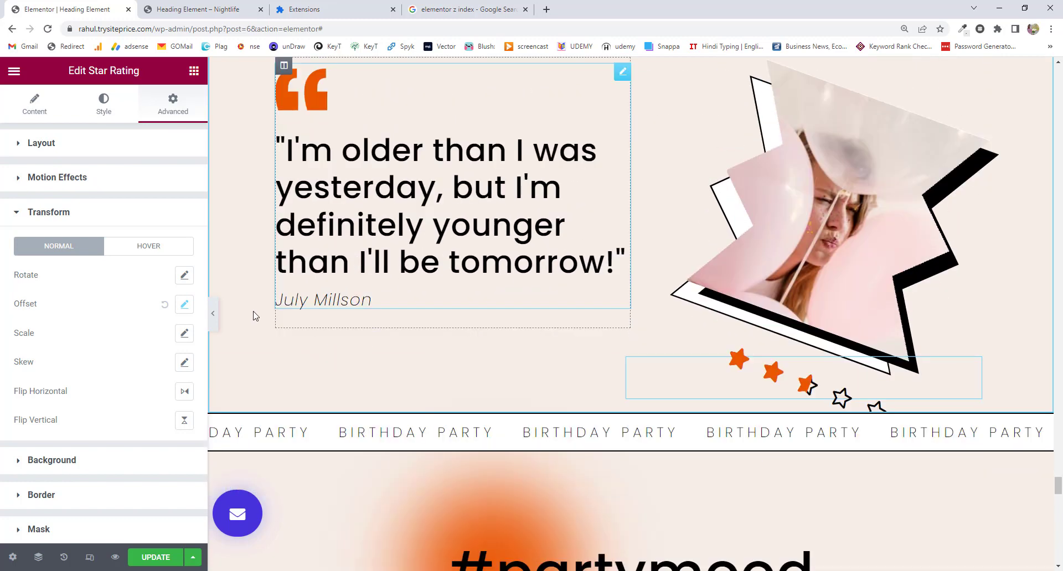
# Collapse the editor panel and scroll the preview to check the tilted stars below the image.
pyautogui.click(216, 326)
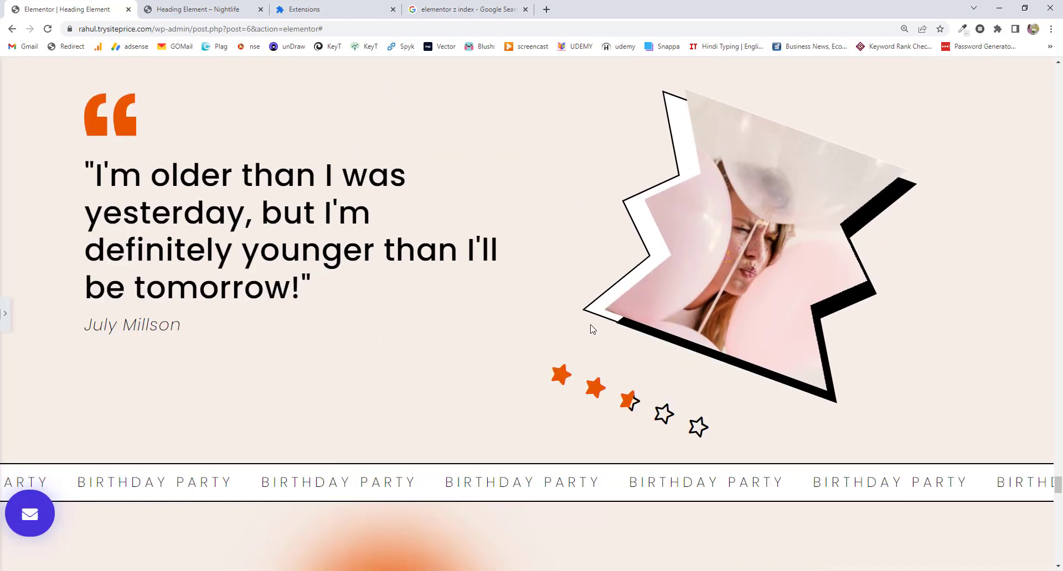
pyautogui.scroll(-4, 590, 323)
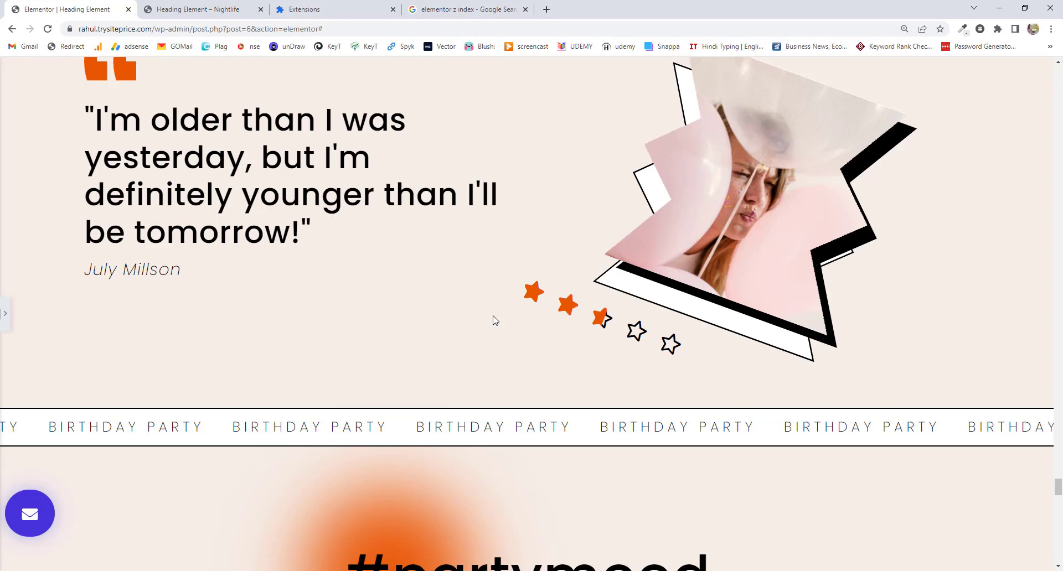
pyautogui.scroll(2, 494, 320)
pyautogui.scroll(-2, 494, 320)
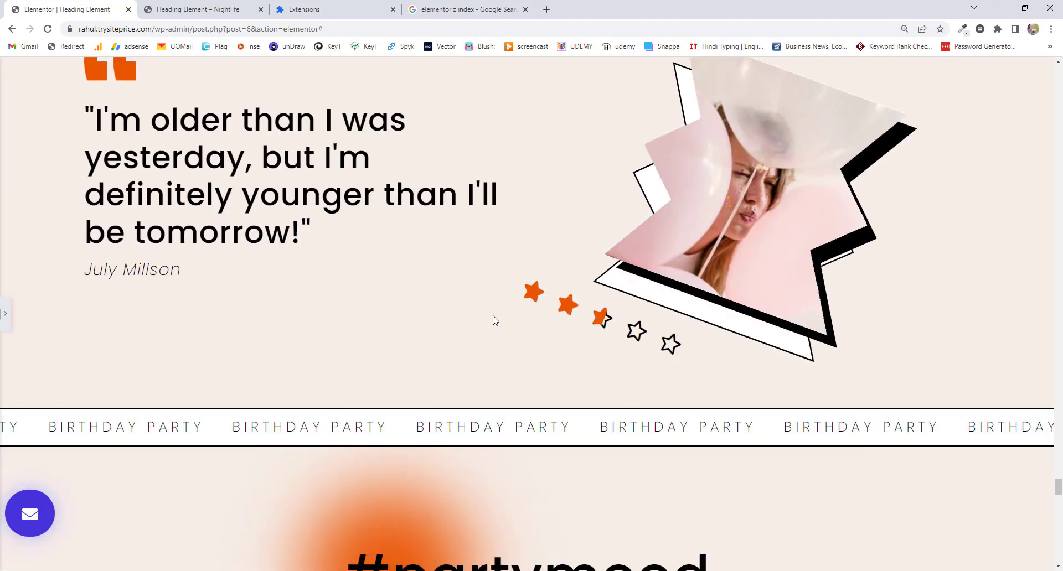